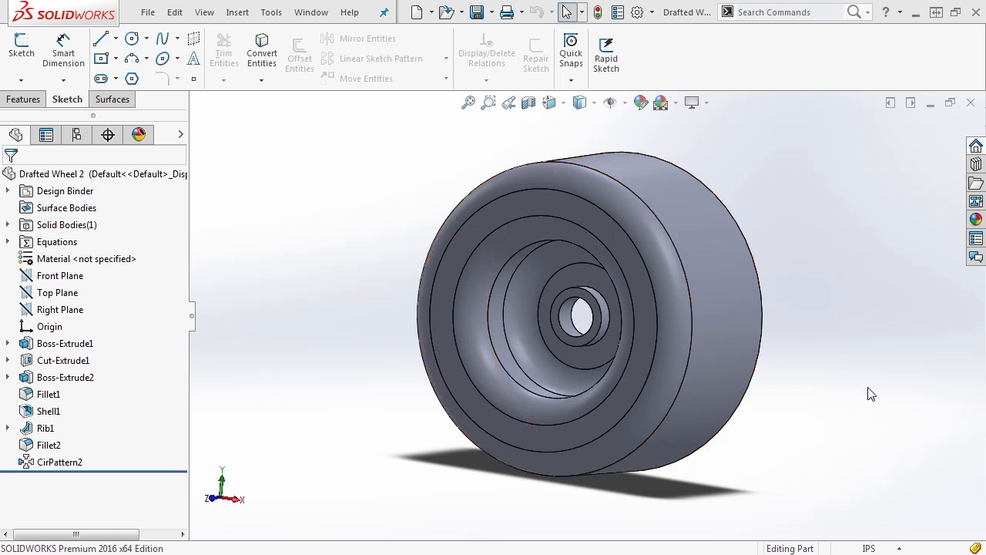
# Start a new sketch on the hub's flat face on the ribbed side of the wheel.
pyautogui.moveTo(865, 391); pyautogui.dragTo(623, 292, button='middle')
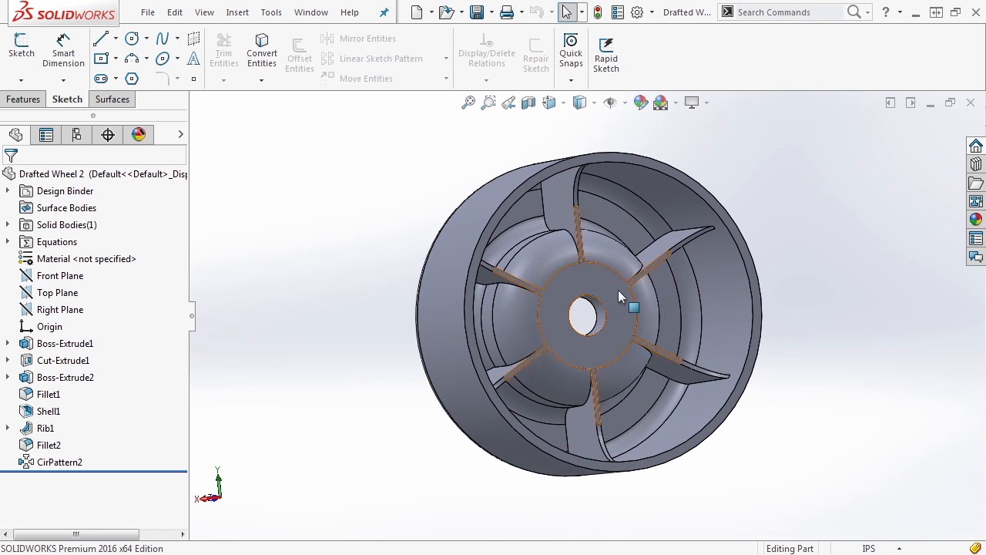
pyautogui.click(611, 288)
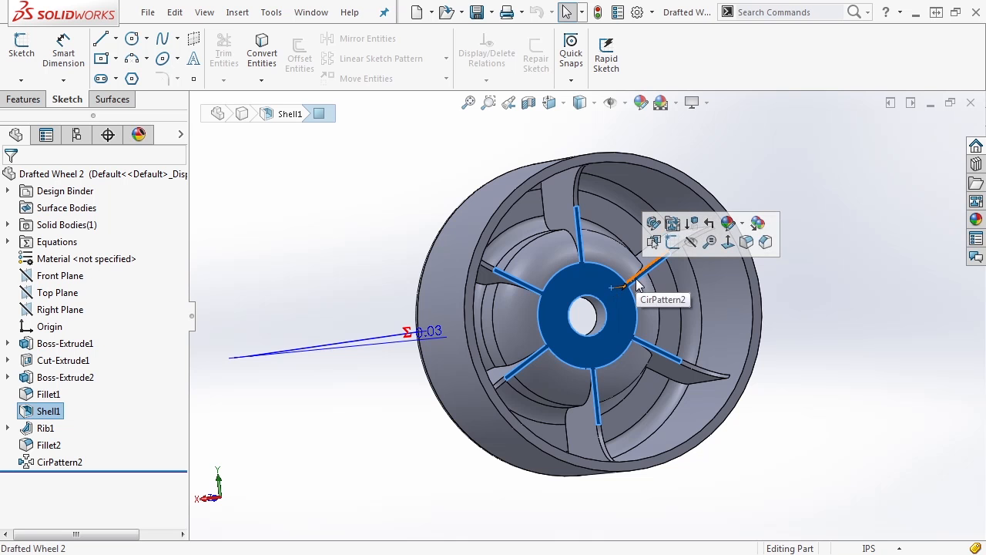
pyautogui.click(668, 240)
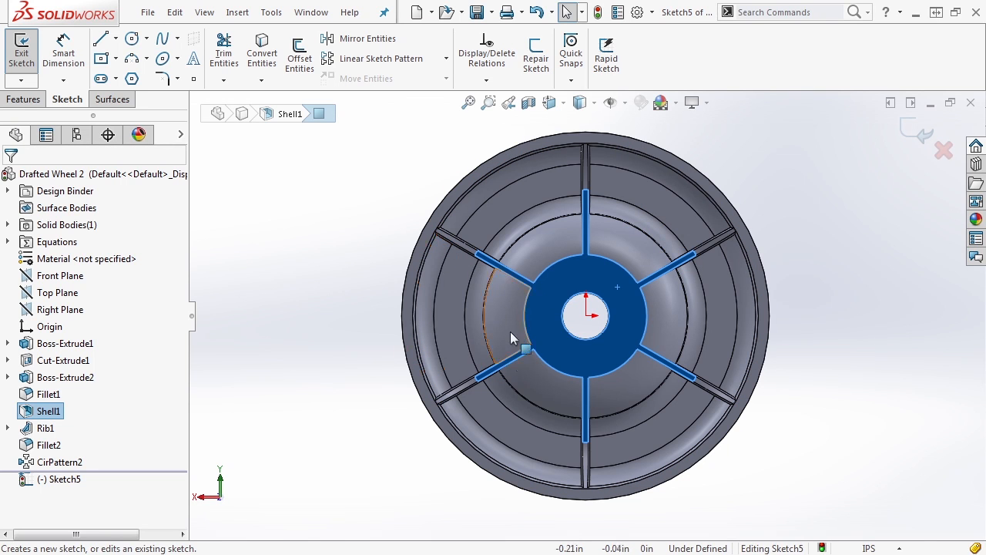
pyautogui.click(338, 293)
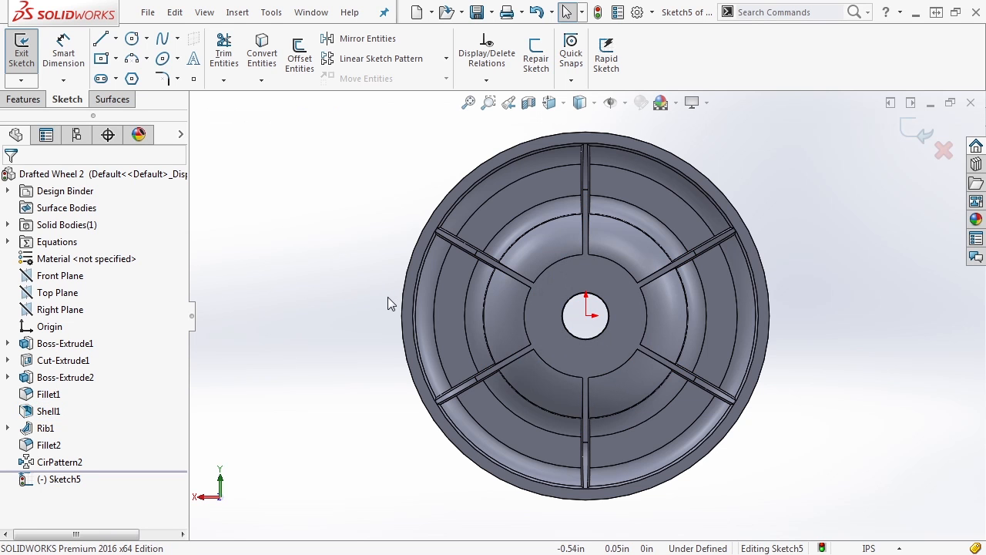
# Sketch two circles centred on the origin with diameters of 0.375 in and 0.75 in.
pyautogui.press('c')
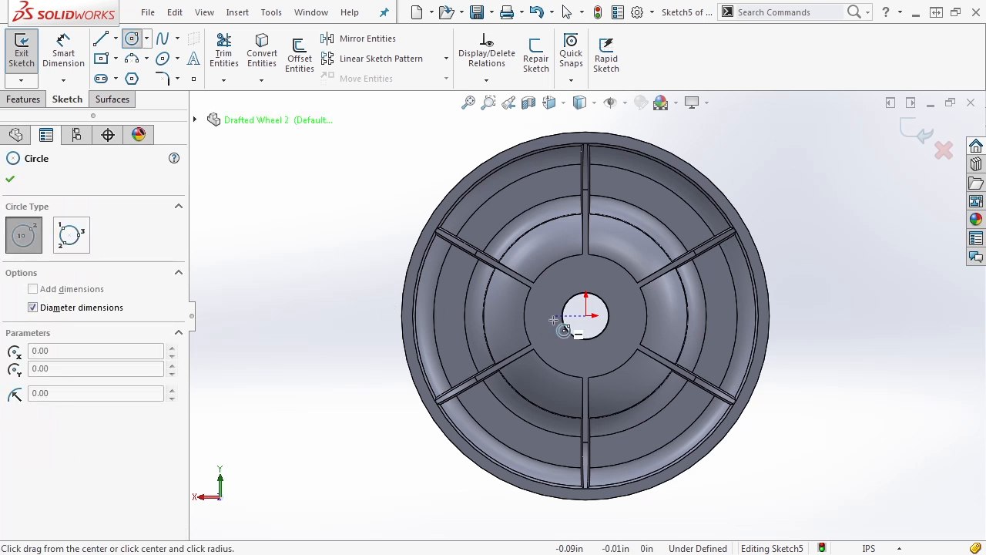
pyautogui.click(585, 316)
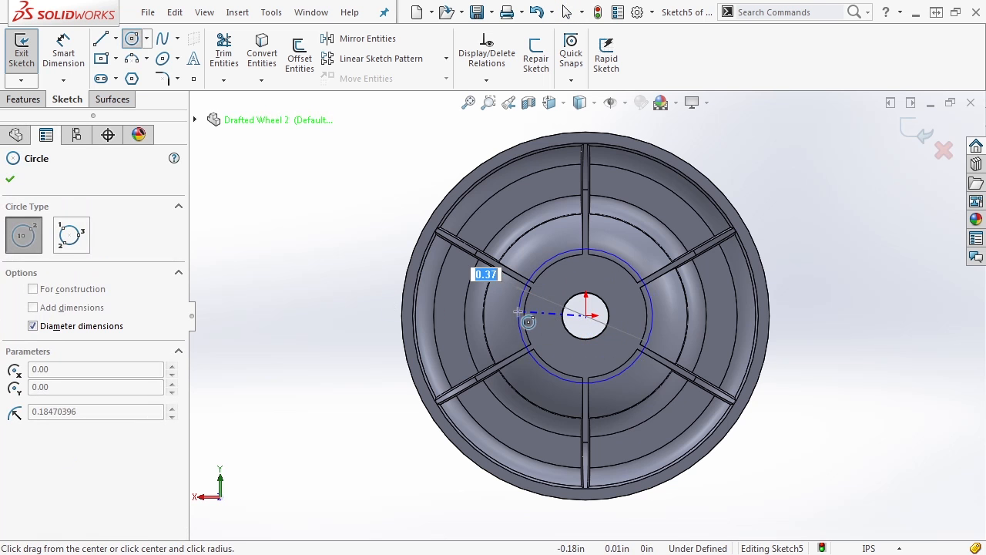
pyautogui.write('.375')
pyautogui.press('Return')
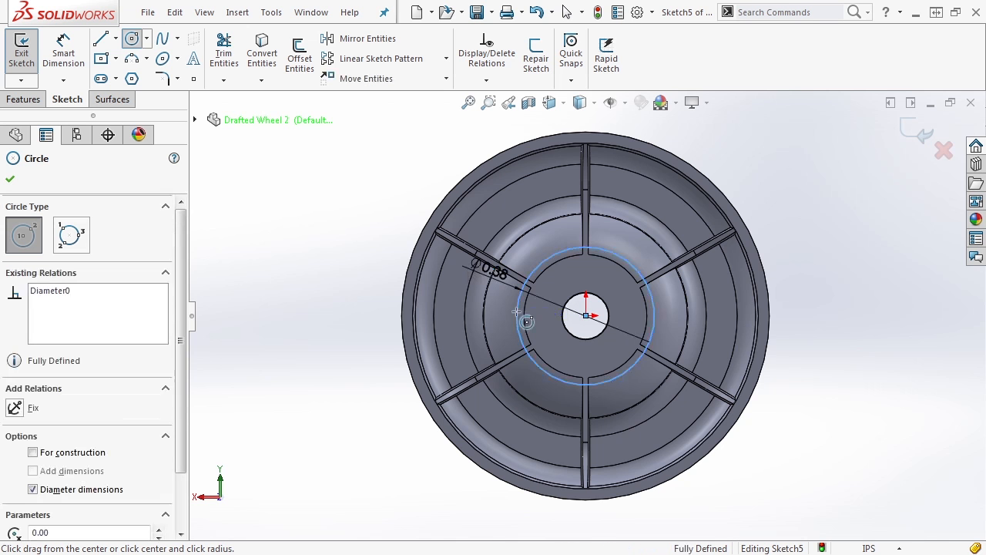
pyautogui.click(585, 315)
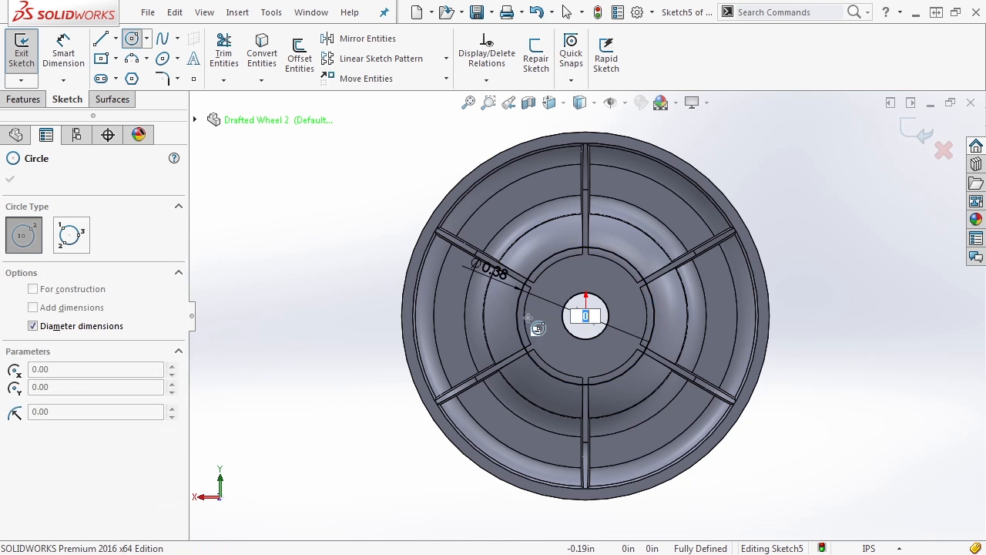
pyautogui.write('.75')
pyautogui.press('Return')
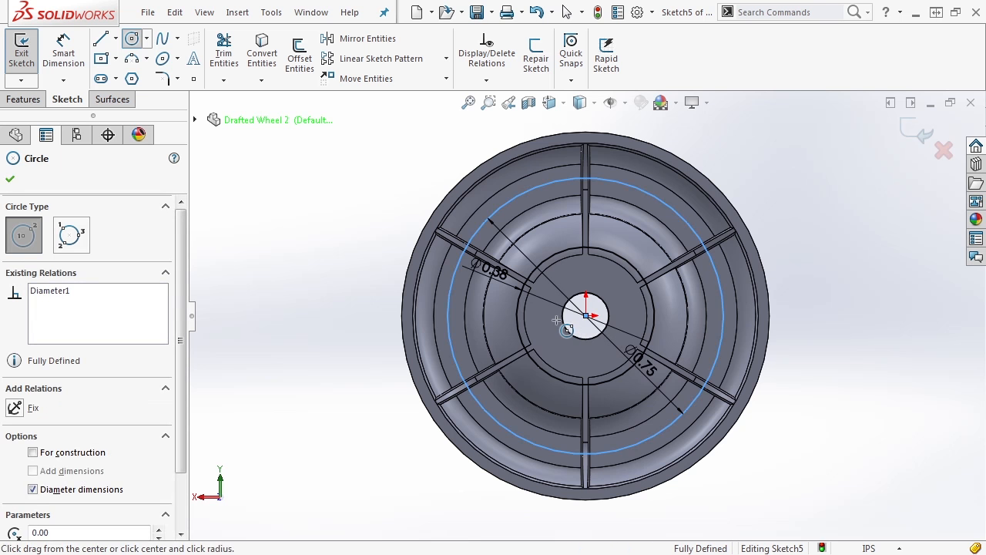
# Draw two radial lines about 0.19 in long between the circles, one above and one below the horizontal axis.
pyautogui.press('l')
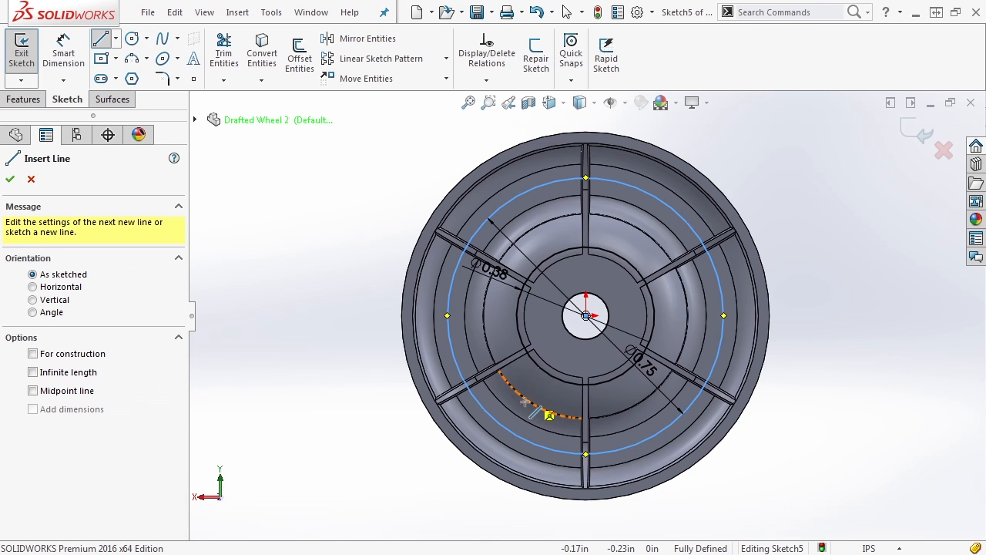
pyautogui.click(459, 277)
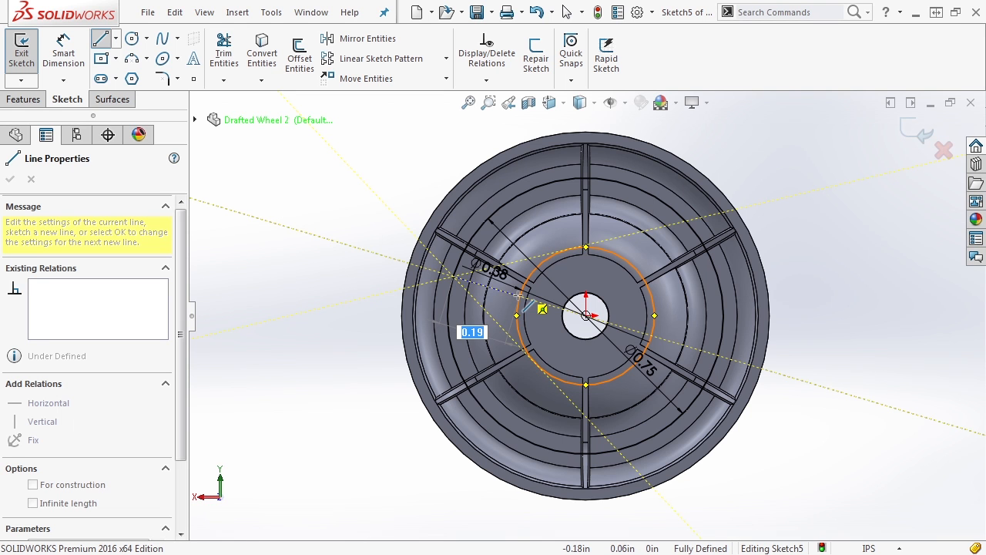
pyautogui.click(519, 295)
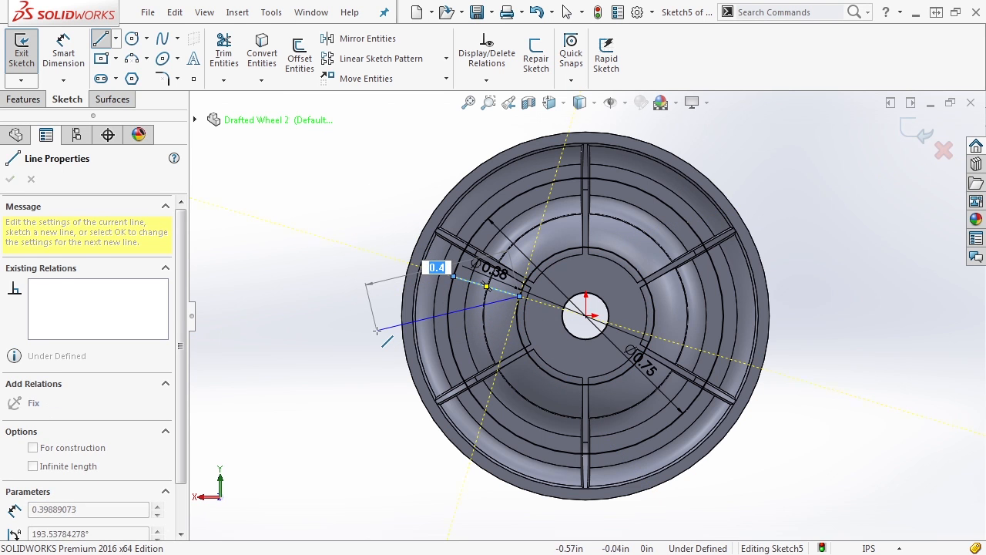
pyautogui.press('Escape')
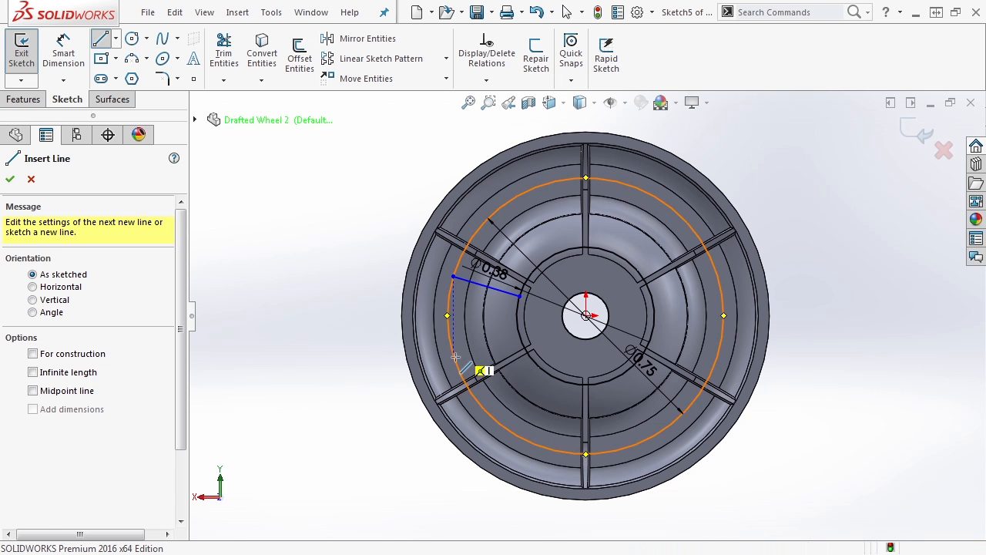
pyautogui.click(493, 348)
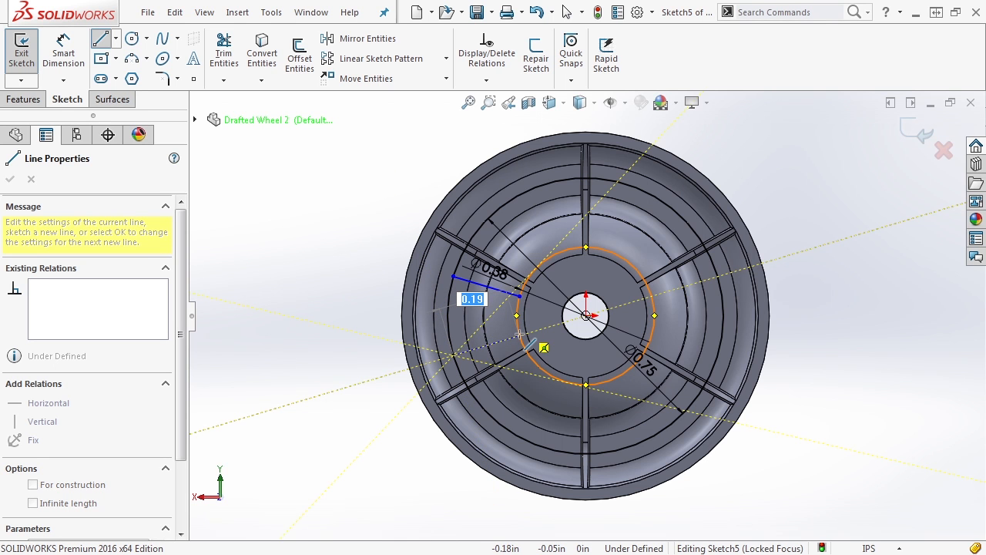
pyautogui.click(520, 336)
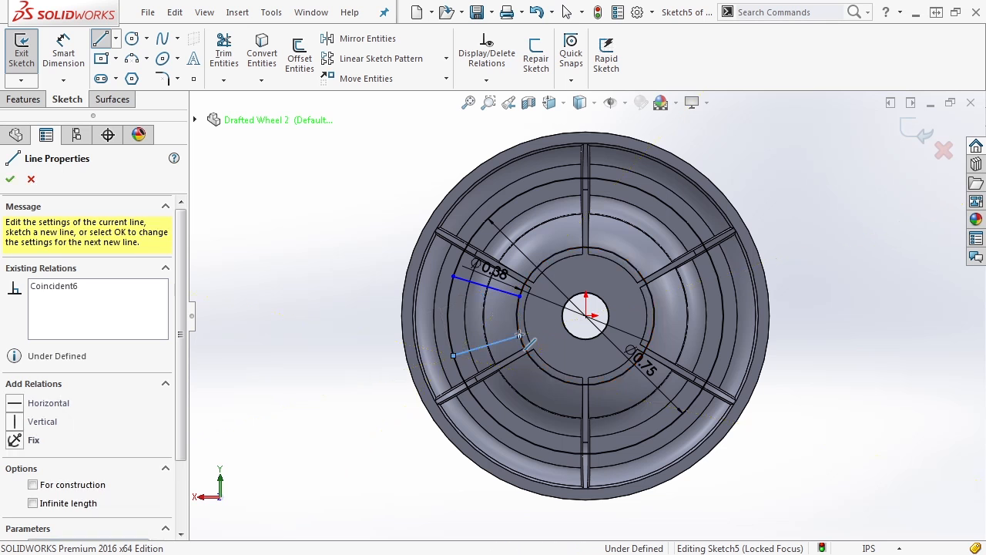
pyautogui.press('Escape')
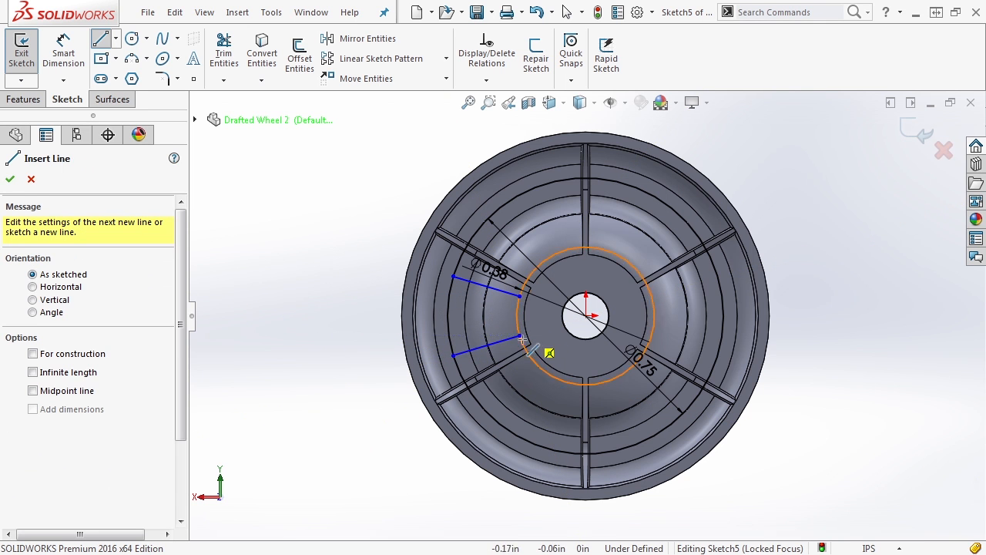
pyautogui.press('Escape')
# Make the lower radial line coincident with the circles' centre point and swing it slightly farther from the upper line.
pyautogui.click(510, 341)
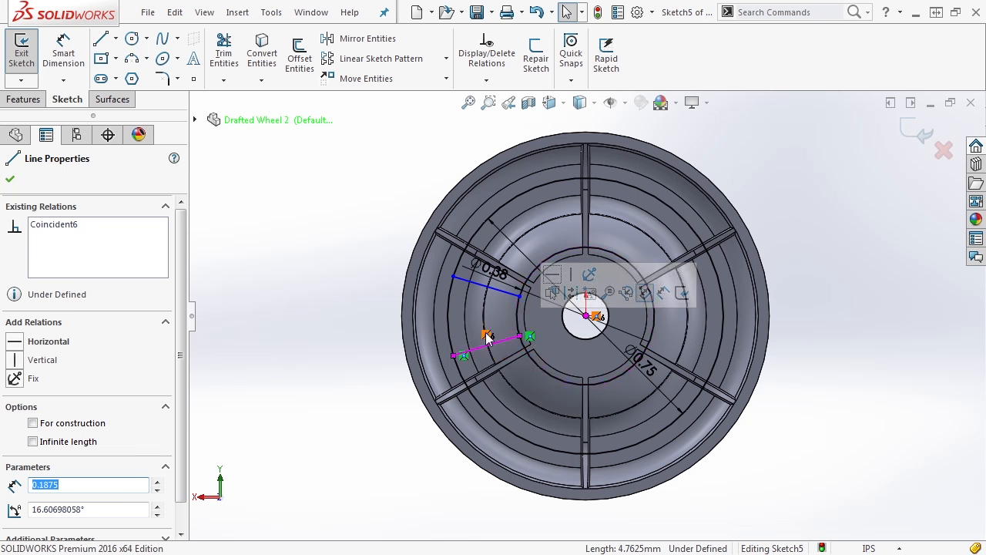
pyautogui.press('Escape')
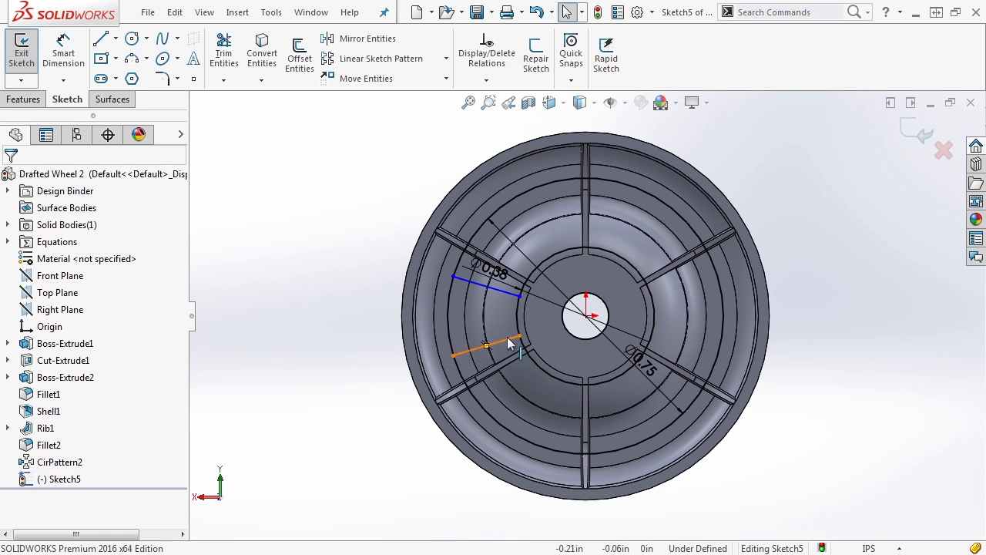
pyautogui.click(502, 339)
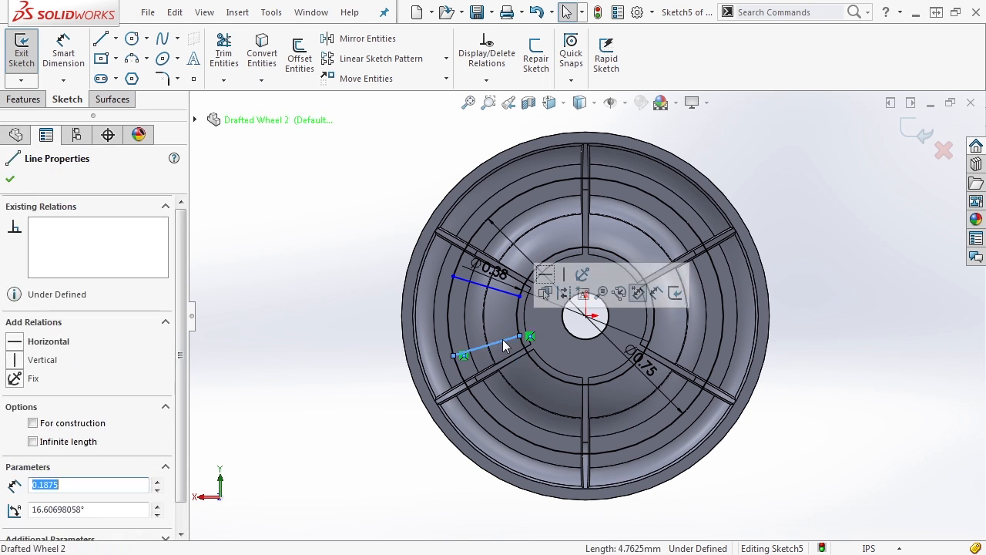
pyautogui.keyDown('ctrl'); pyautogui.click(585, 316); pyautogui.keyUp('ctrl')
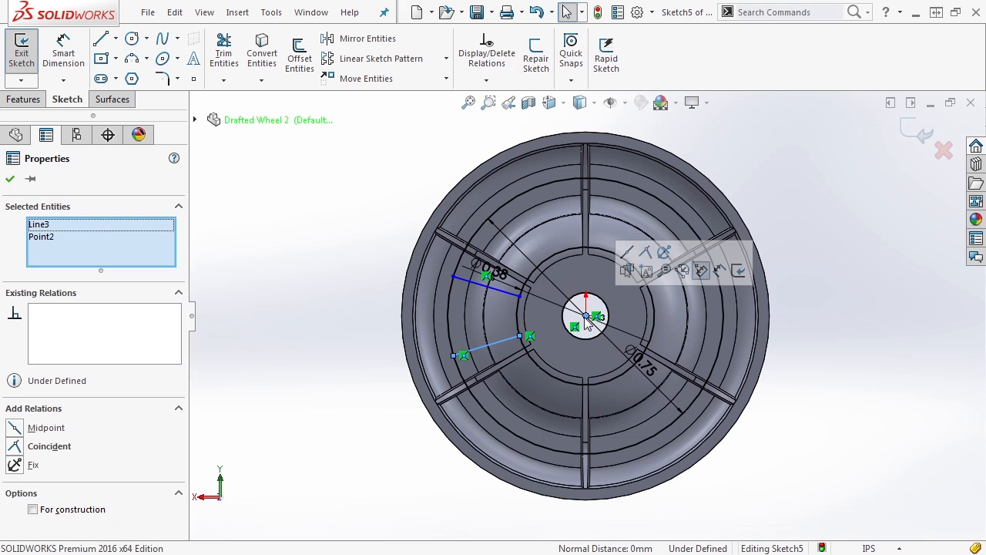
pyautogui.click(646, 254)
pyautogui.click(349, 283)
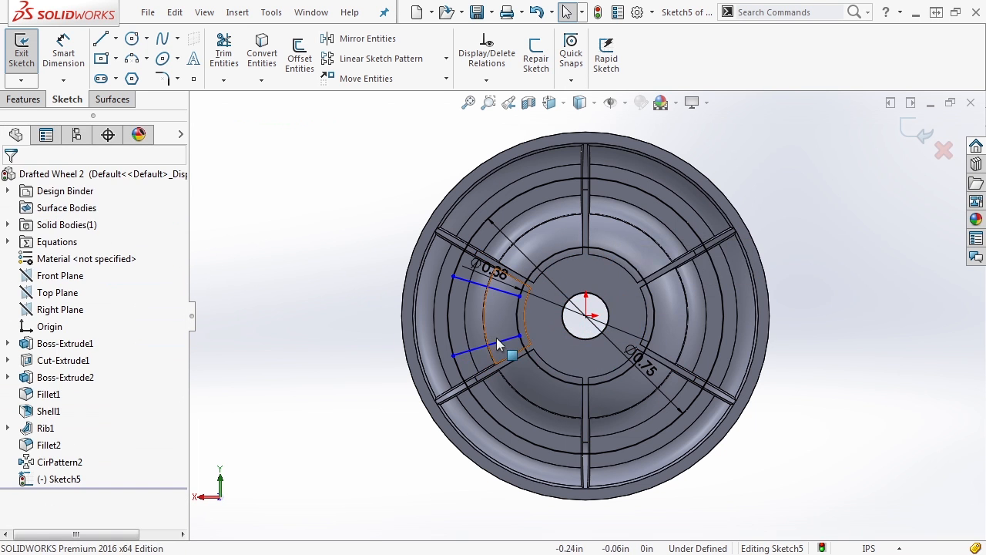
pyautogui.click(504, 339)
pyautogui.moveTo(504, 335)
pyautogui.mouseDown()
pyautogui.moveTo(503, 307)
pyautogui.moveTo(521, 342)
pyautogui.mouseUp()
pyautogui.click(333, 293)
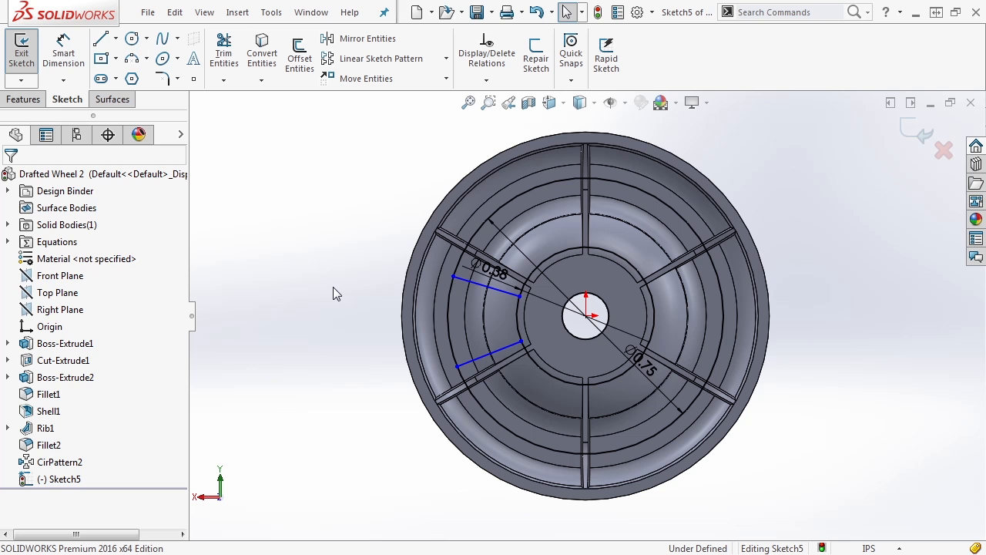
# Draw a horizontal construction line from the origin to the outer circle, between the two radial lines.
pyautogui.press('l')
pyautogui.click(33, 354)
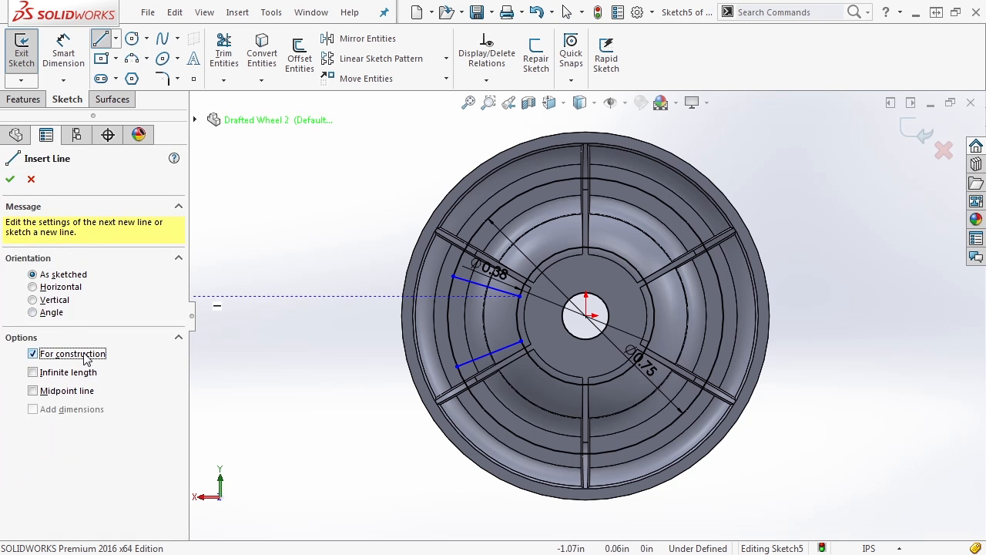
pyautogui.click(586, 315)
pyautogui.click(447, 315)
pyautogui.press('Escape')
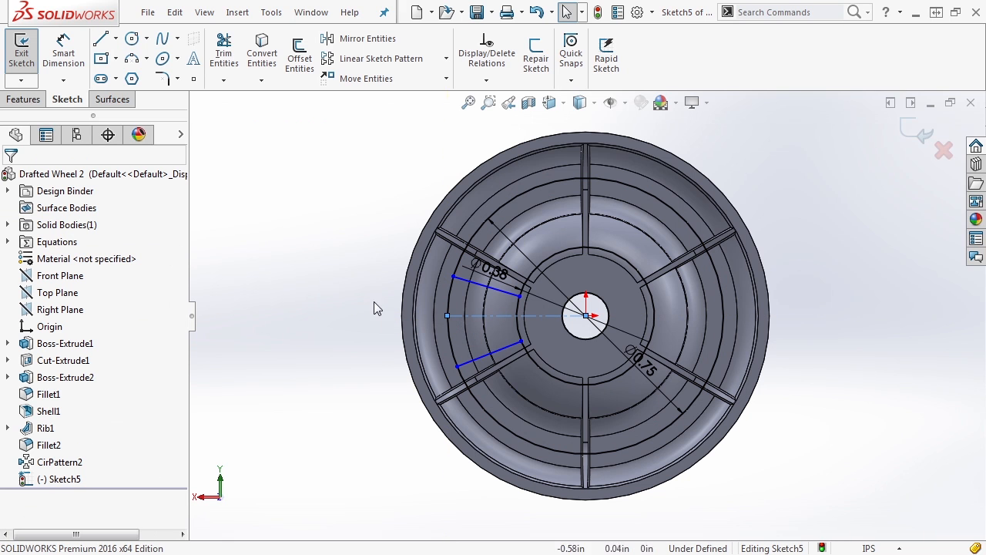
# Power trim both circles outside the radial lines, leaving a closed arc-shaped window profile.
pyautogui.click(224, 80)
pyautogui.click(254, 97)
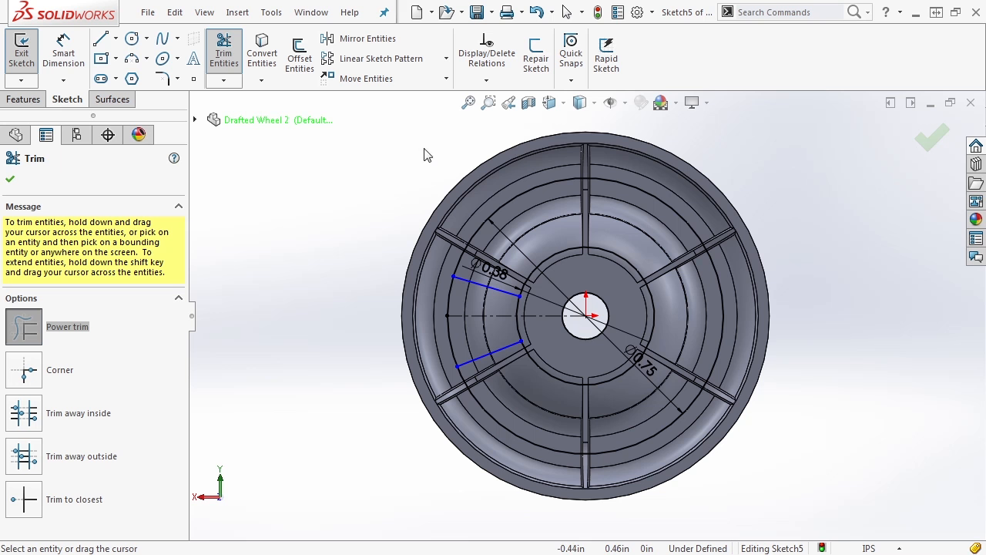
pyautogui.moveTo(486, 194)
pyautogui.mouseDown()
pyautogui.moveTo(563, 326)
pyautogui.moveTo(574, 281)
pyautogui.mouseUp()
pyautogui.press('Escape')
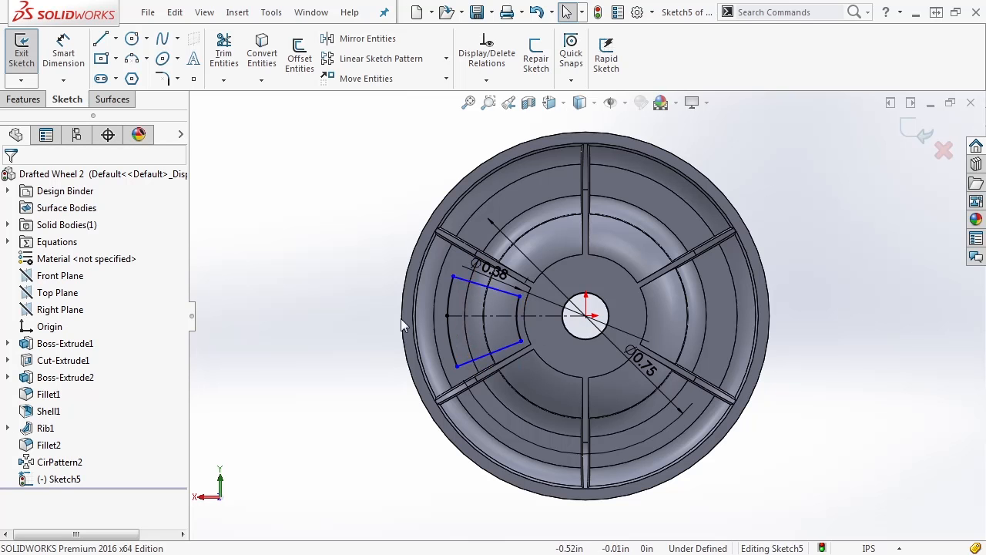
# Move the upper radial line's outer endpoint slightly upward along the outer arc.
pyautogui.scroll(-3, 432, 296)
pyautogui.click(440, 263)
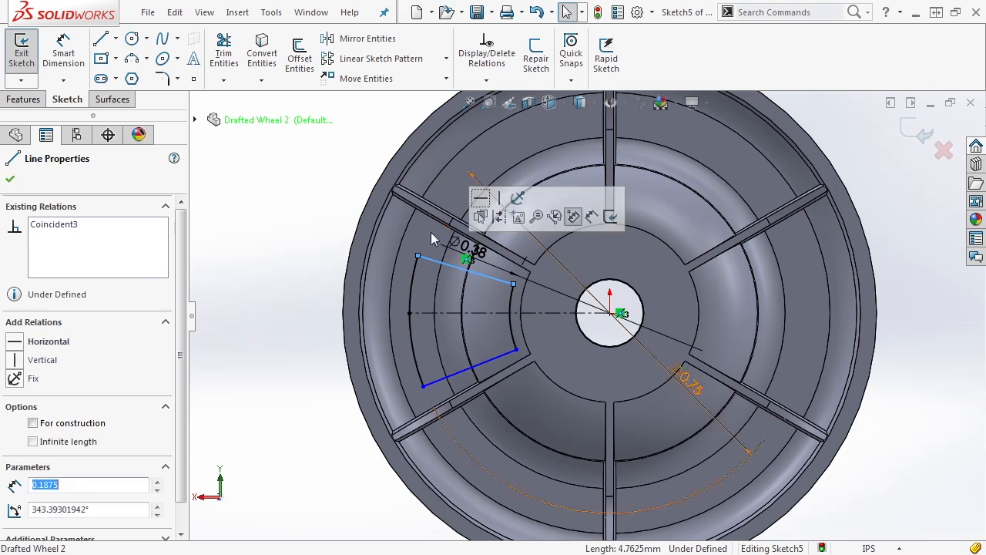
pyautogui.moveTo(418, 255)
pyautogui.mouseDown()
pyautogui.moveTo(431, 221)
pyautogui.moveTo(423, 295)
pyautogui.moveTo(426, 251)
pyautogui.mouseUp()
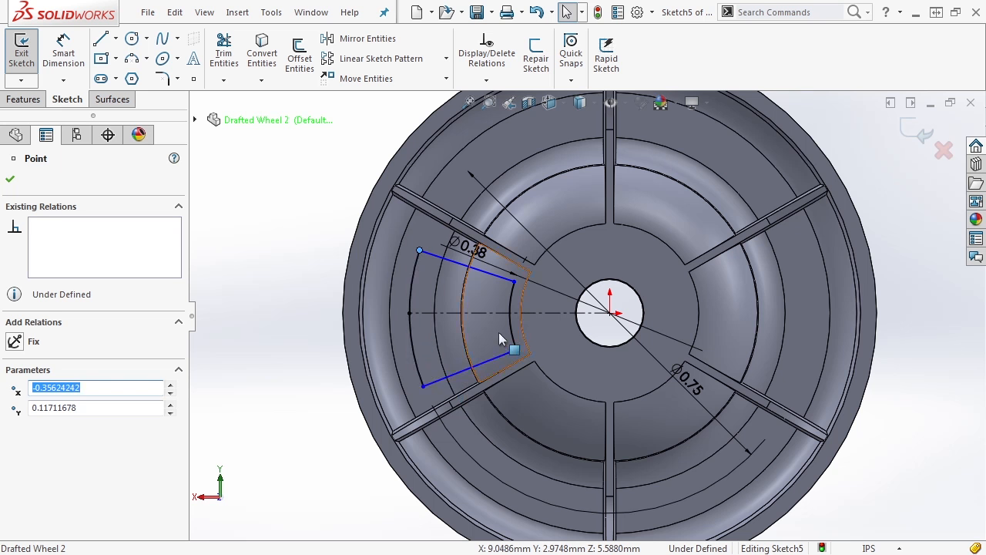
pyautogui.click(299, 273)
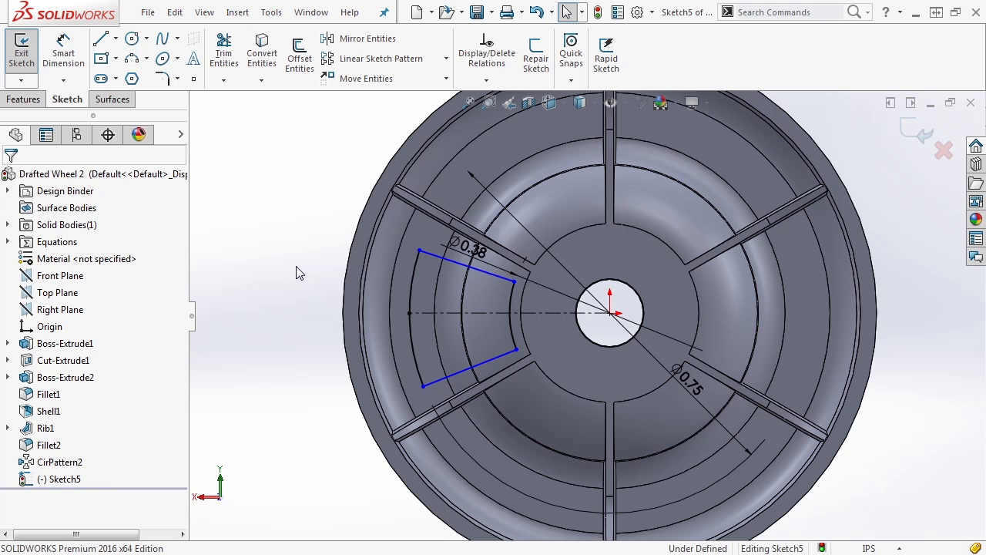
# Add a Midpoint relation between the outer arc and the construction line's outer endpoint.
pyautogui.click(415, 288)
pyautogui.scroll(-3, 418, 313)
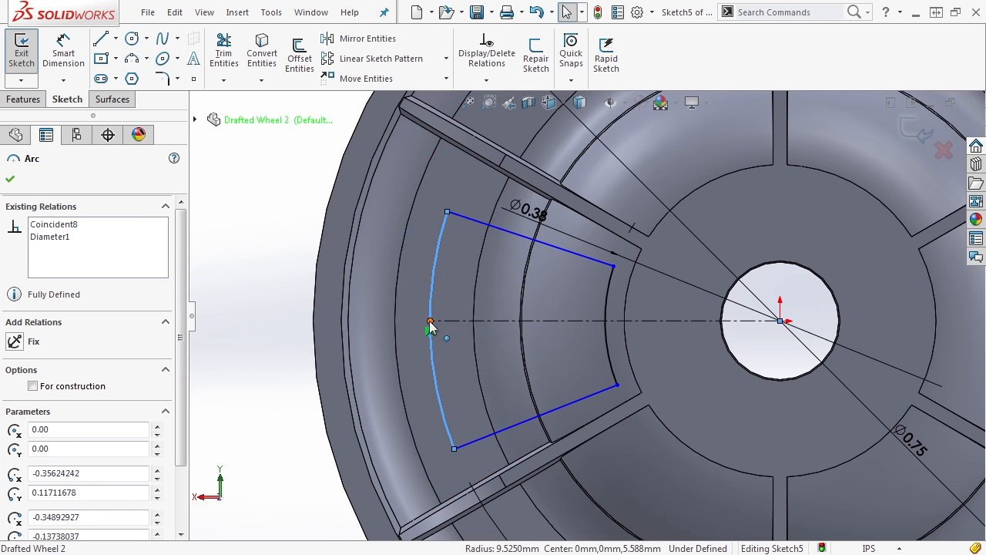
pyautogui.click(430, 322)
pyautogui.keyDown('ctrl'); pyautogui.click(429, 329); pyautogui.keyUp('ctrl')
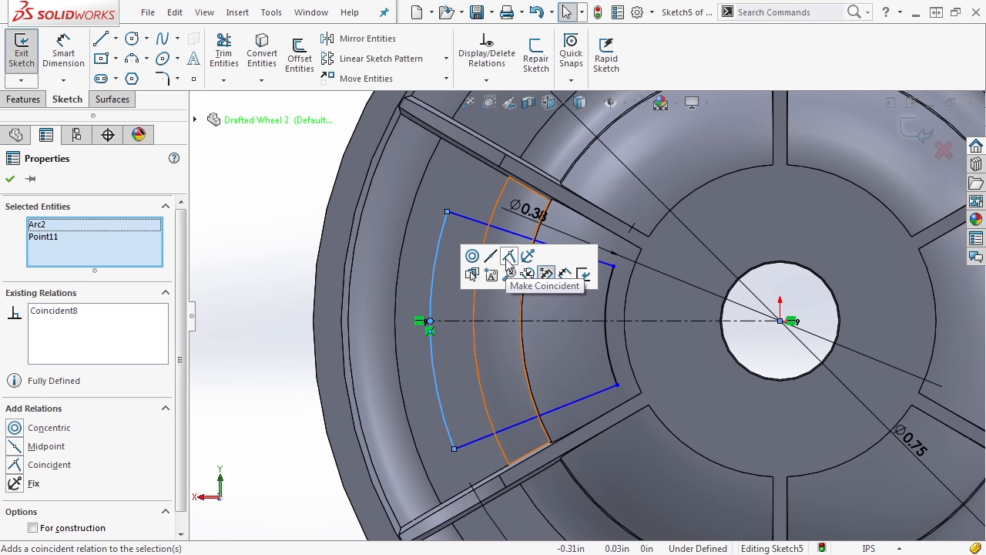
pyautogui.click(494, 258)
pyautogui.click(275, 254)
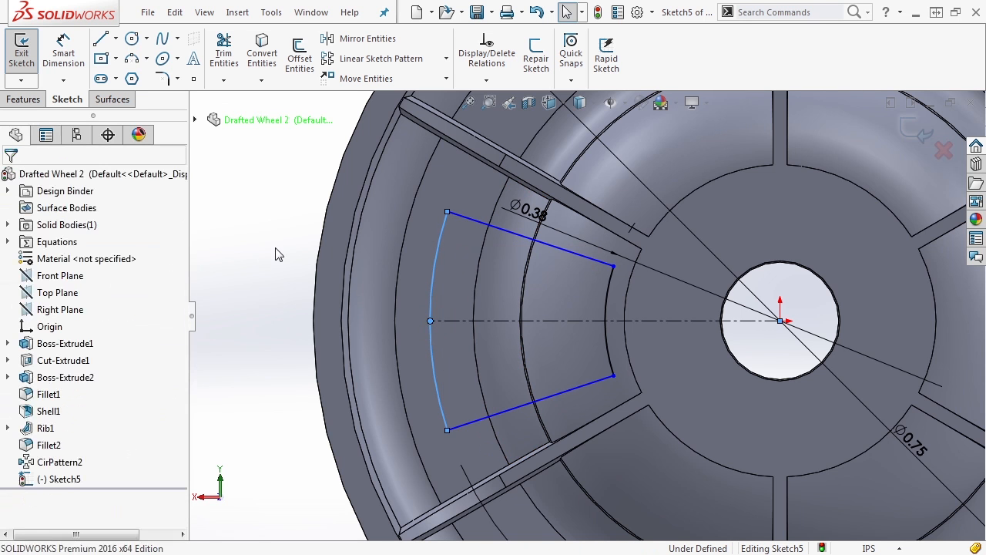
# Dimension the angle between the horizontal construction line and the upper radial line as 20°, and exit the sketch.
pyautogui.moveTo(449, 213)
pyautogui.mouseDown()
pyautogui.moveTo(462, 182)
pyautogui.moveTo(416, 237)
pyautogui.moveTo(431, 176)
pyautogui.moveTo(414, 248)
pyautogui.moveTo(428, 174)
pyautogui.moveTo(428, 185)
pyautogui.mouseUp()
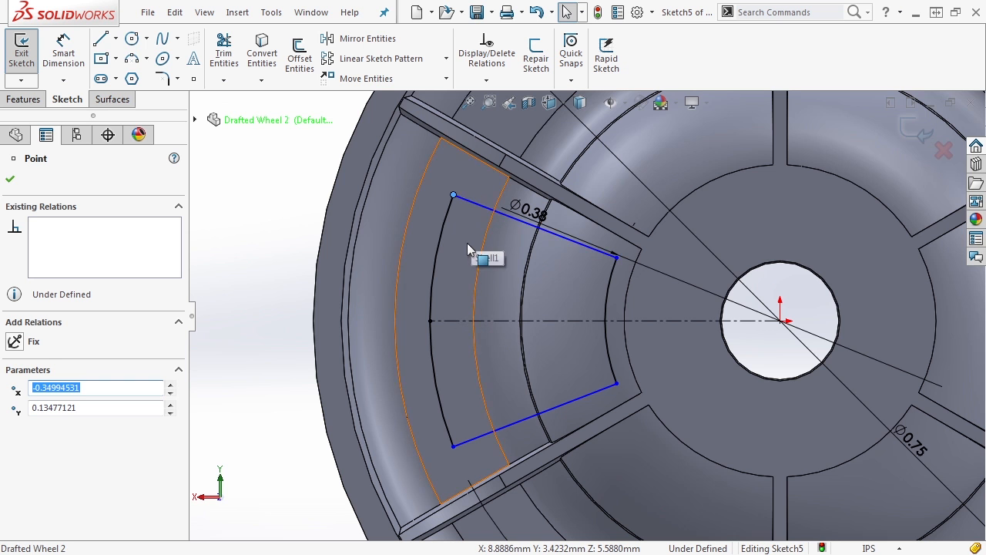
pyautogui.press('s')
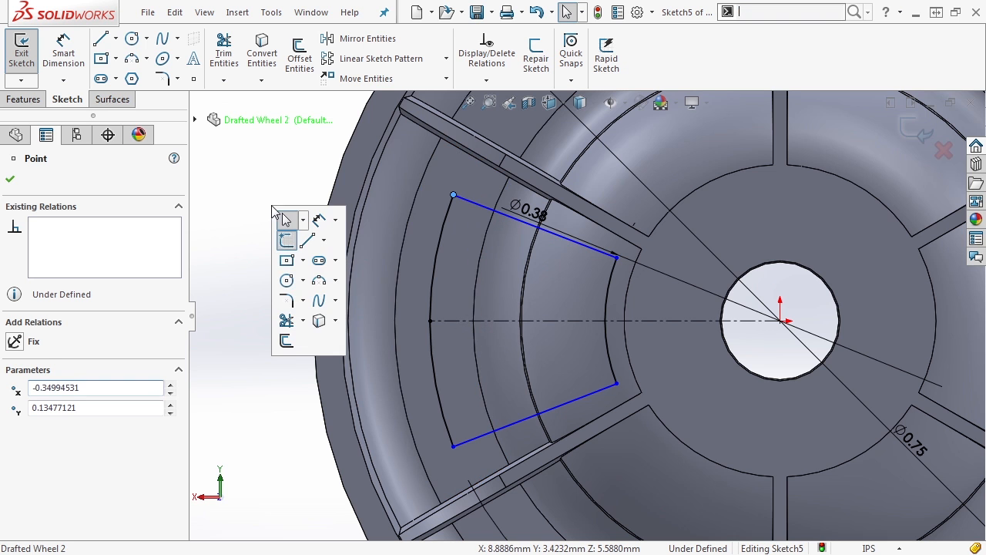
pyautogui.click(319, 221)
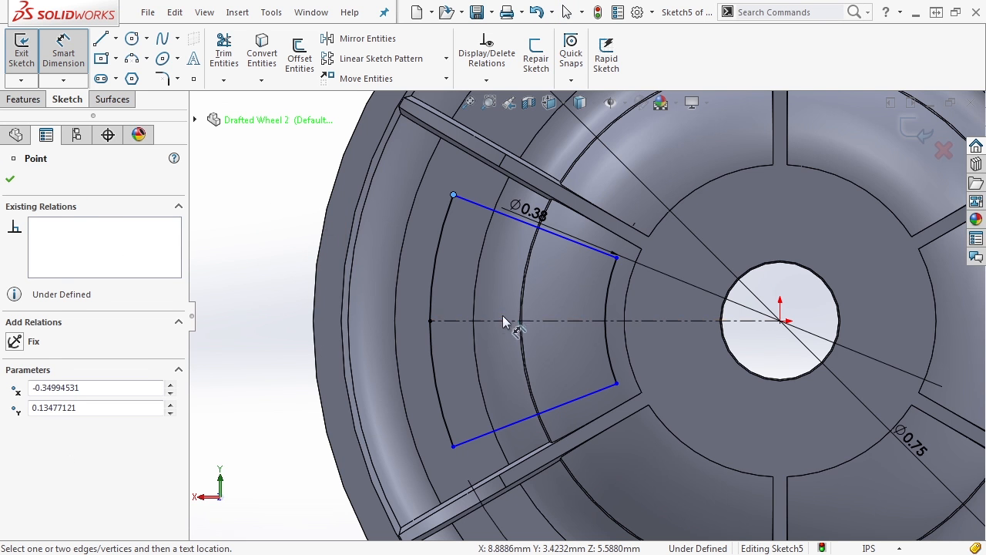
pyautogui.click(502, 320)
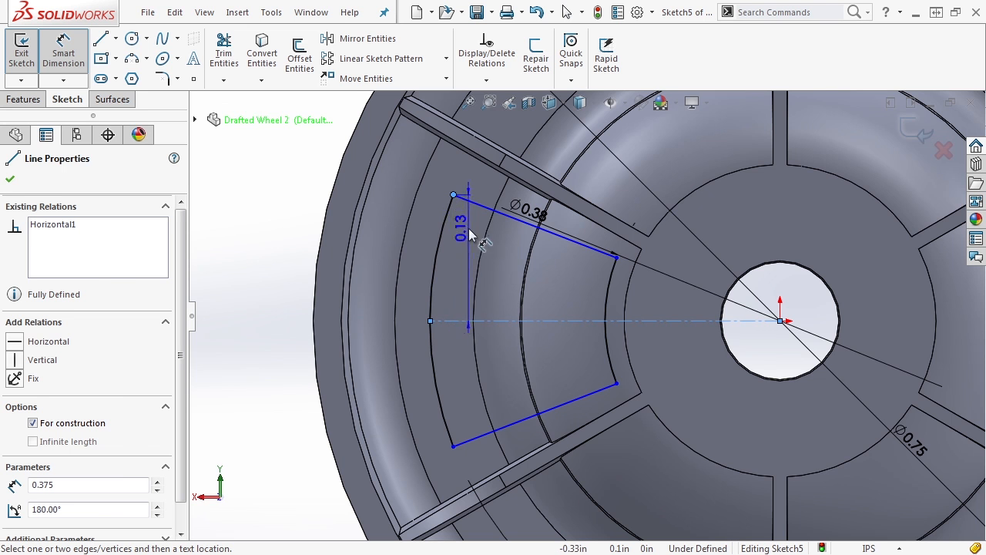
pyautogui.press('Escape')
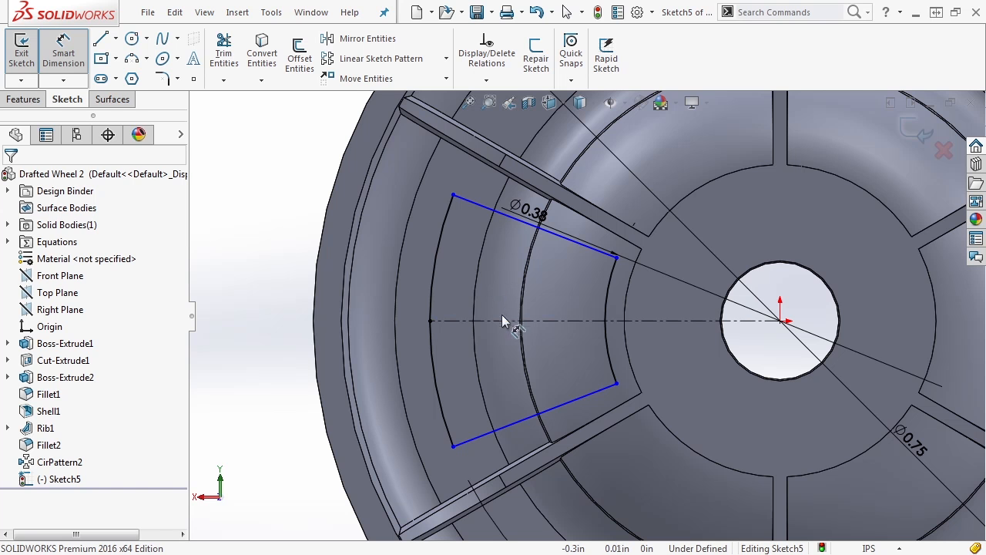
pyautogui.click(502, 319)
pyautogui.click(509, 216)
pyautogui.click(500, 255)
pyautogui.write('20')
pyautogui.press('Return')
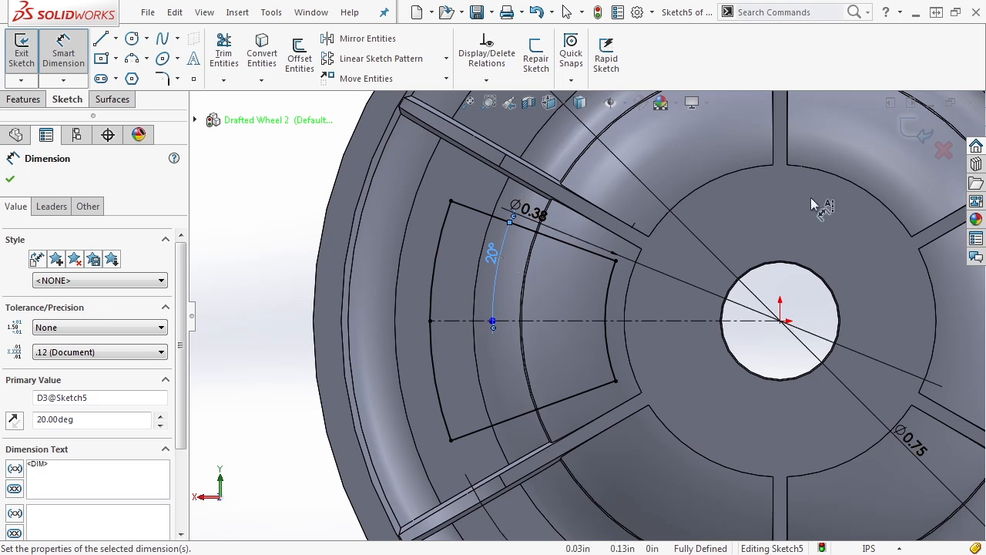
pyautogui.click(922, 131)
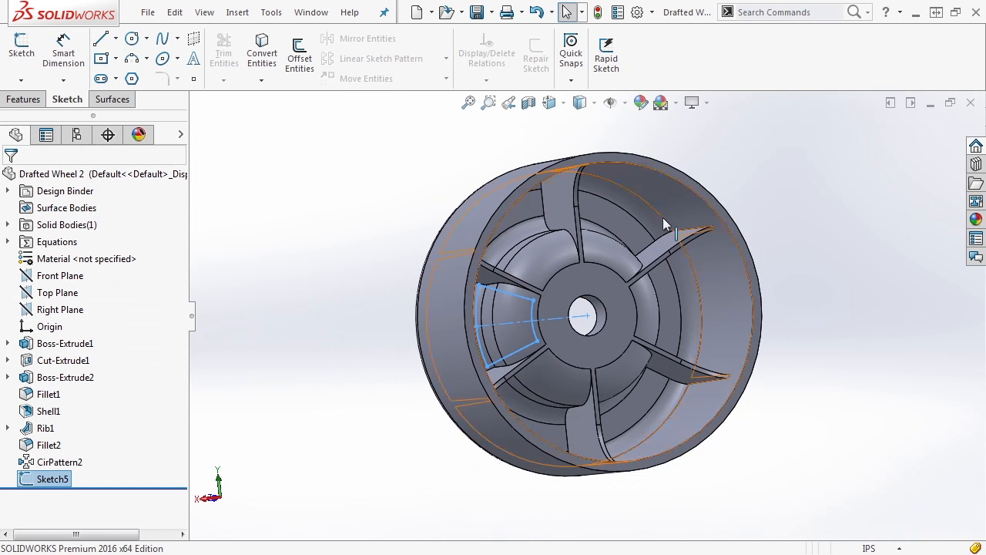
# Start an extruded cut of the window sketch, set to Through All with a 3° draft outward.
pyautogui.click(25, 99)
pyautogui.click(234, 57)
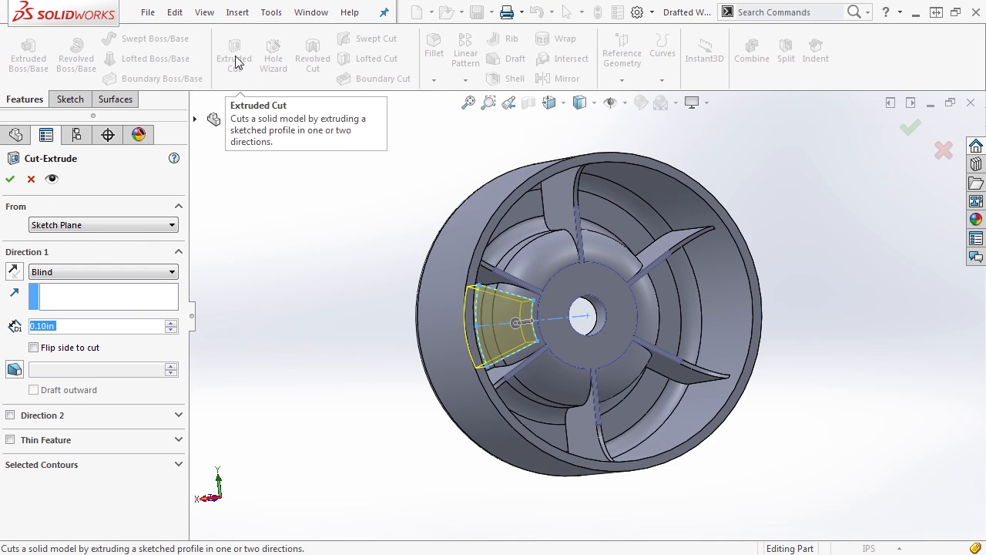
pyautogui.click(133, 271)
pyautogui.click(119, 286)
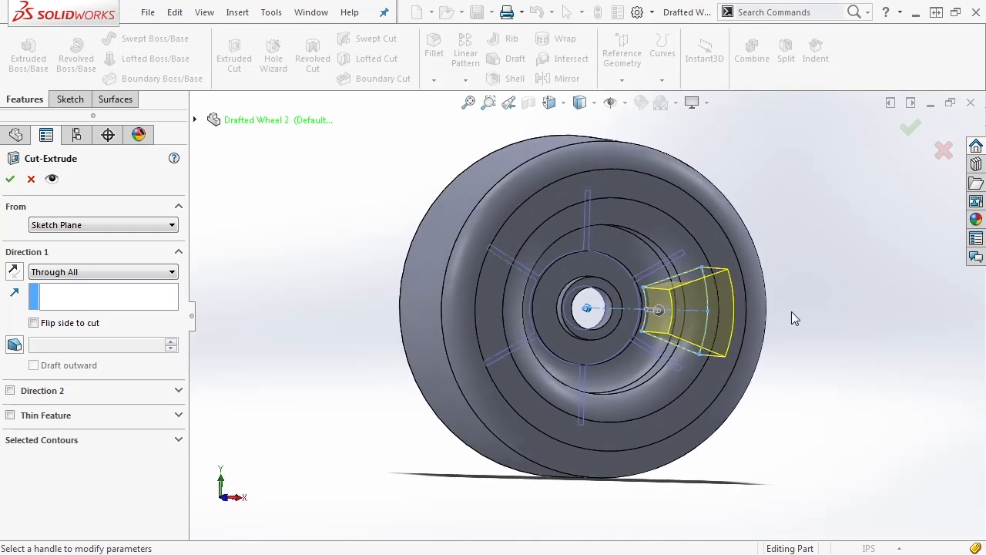
pyautogui.click(15, 344)
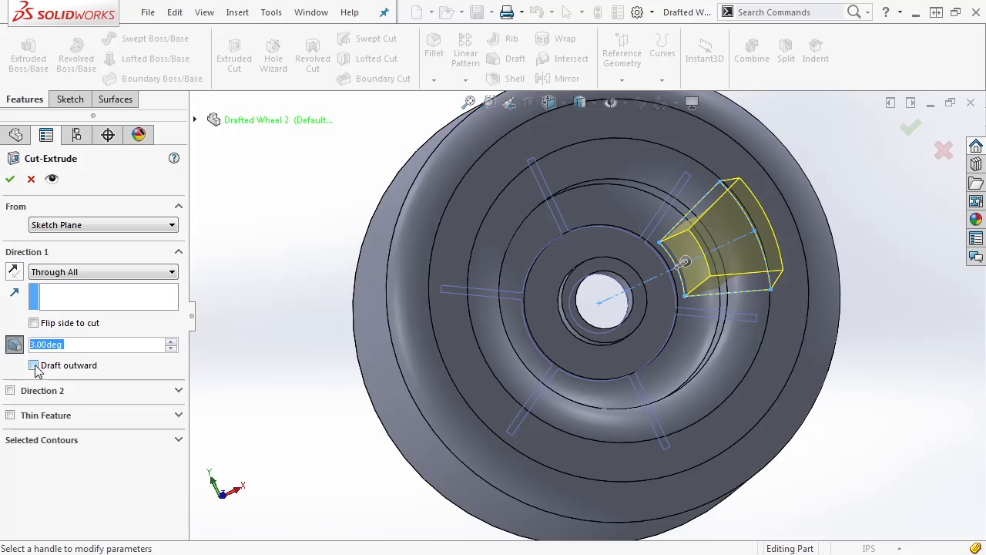
pyautogui.click(34, 366)
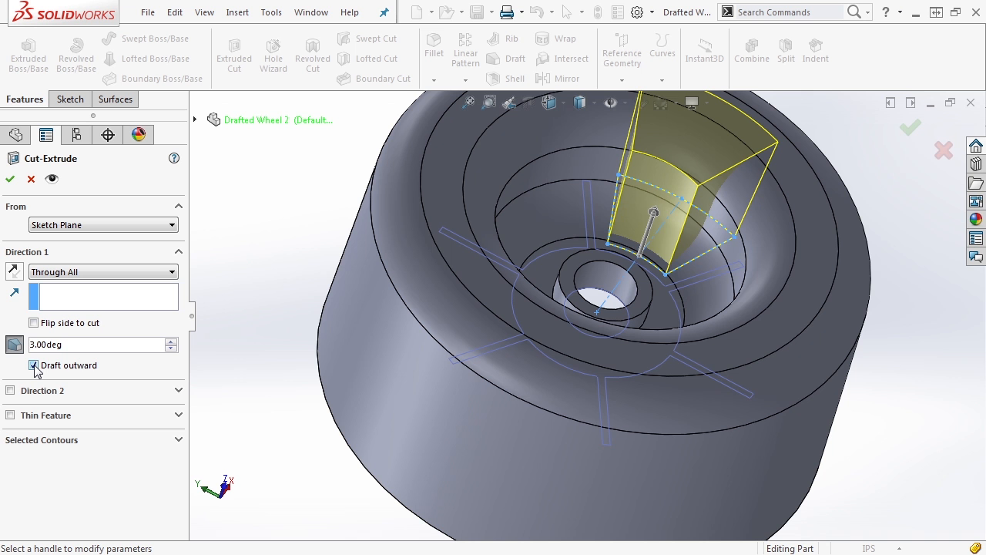
# Examine the cut preview from the front with outward draft switched off and back on.
pyautogui.hotkey('ctrl', '5')
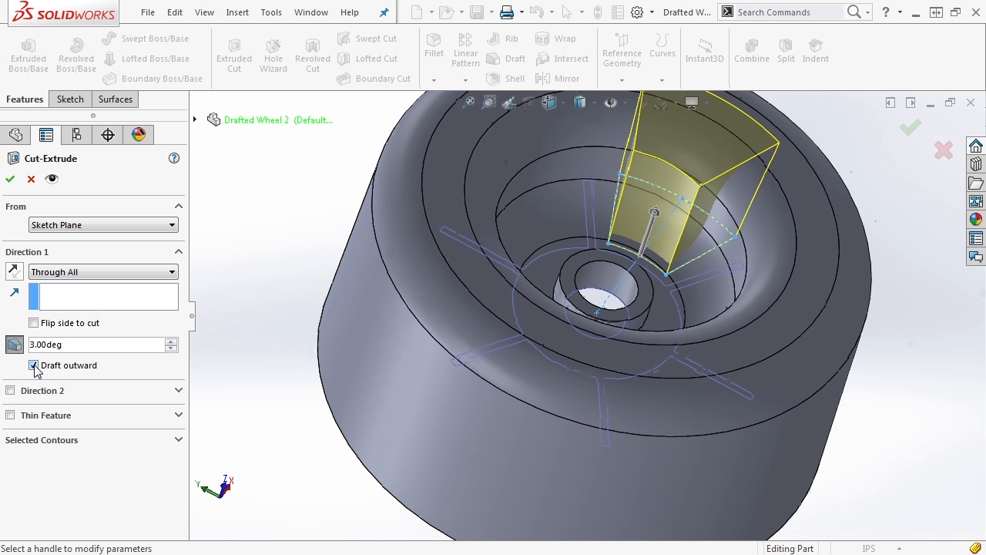
pyautogui.hotkey('ctrl', '1')
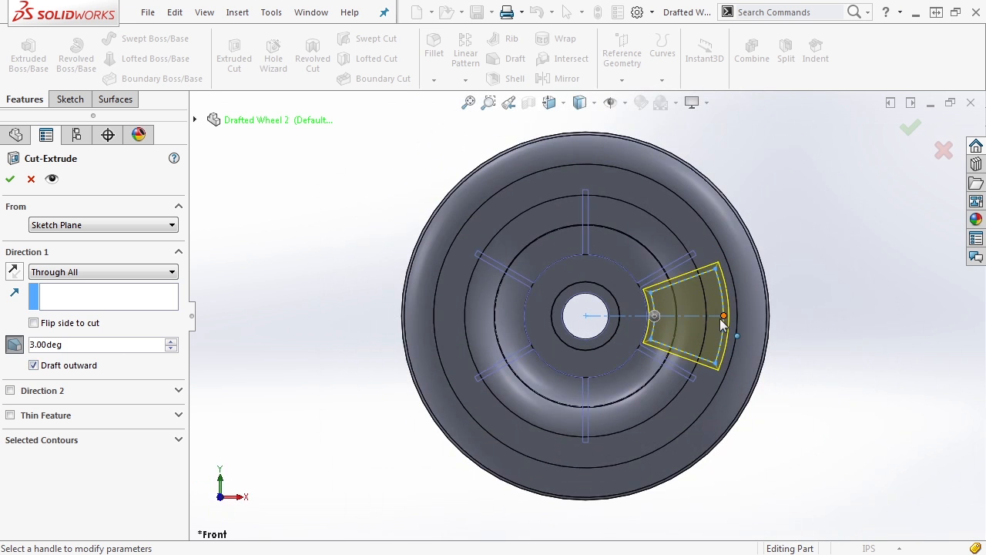
pyautogui.scroll(-3, 722, 323)
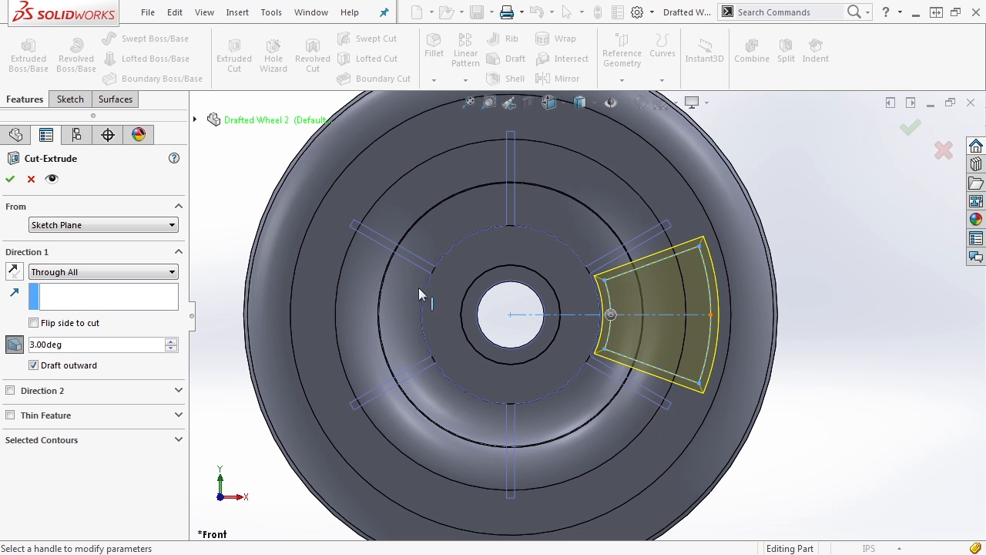
pyautogui.click(34, 365)
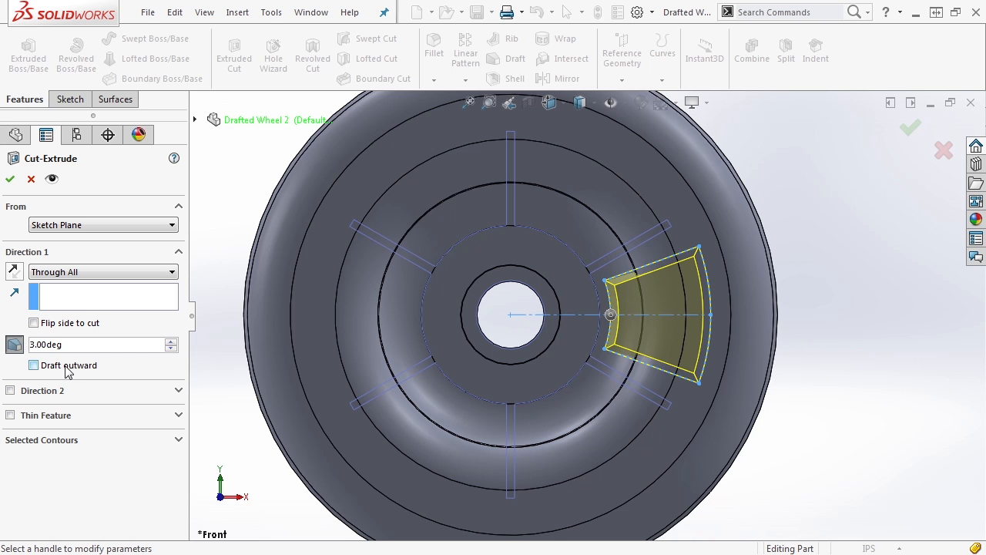
pyautogui.click(33, 365)
# Link the cut's draft angle to the global variable "Draft" and accept the cut.
pyautogui.moveTo(64, 345); pyautogui.dragTo(38, 346)
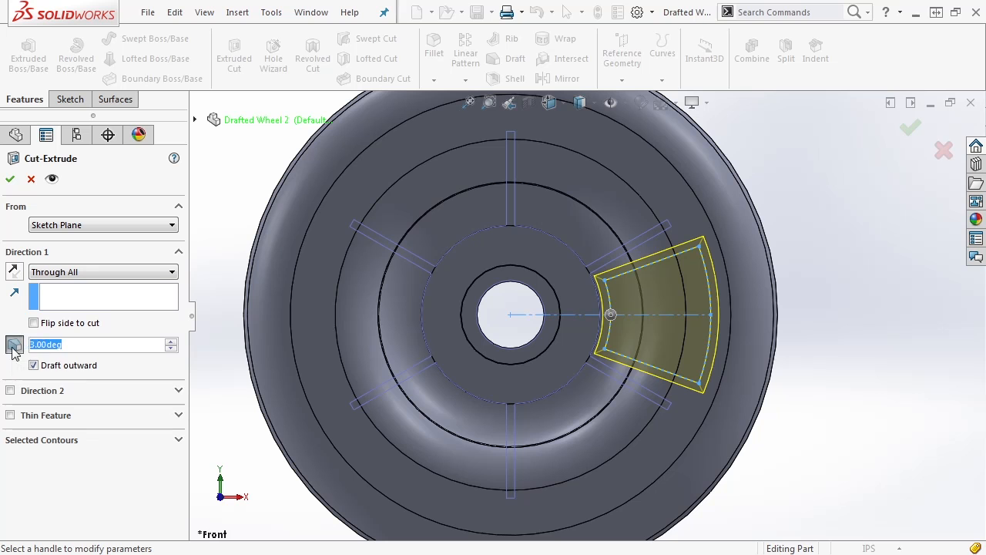
pyautogui.write('=')
pyautogui.moveTo(138, 361)
pyautogui.click(217, 363)
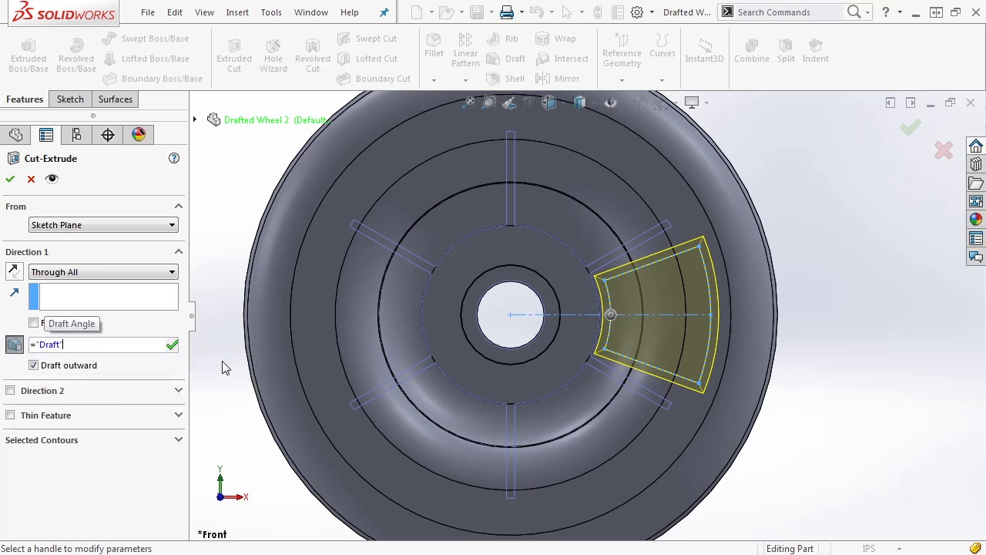
pyautogui.click(172, 345)
pyautogui.click(8, 179)
# Examine the drafted walls of the window cut from the front and from the back of the wheel.
pyautogui.moveTo(742, 257); pyautogui.dragTo(640, 326, button='middle')
pyautogui.hotkey('ctrl', '1')
pyautogui.scroll(-8, 640, 273)
pyautogui.scroll(-2, 617, 235)
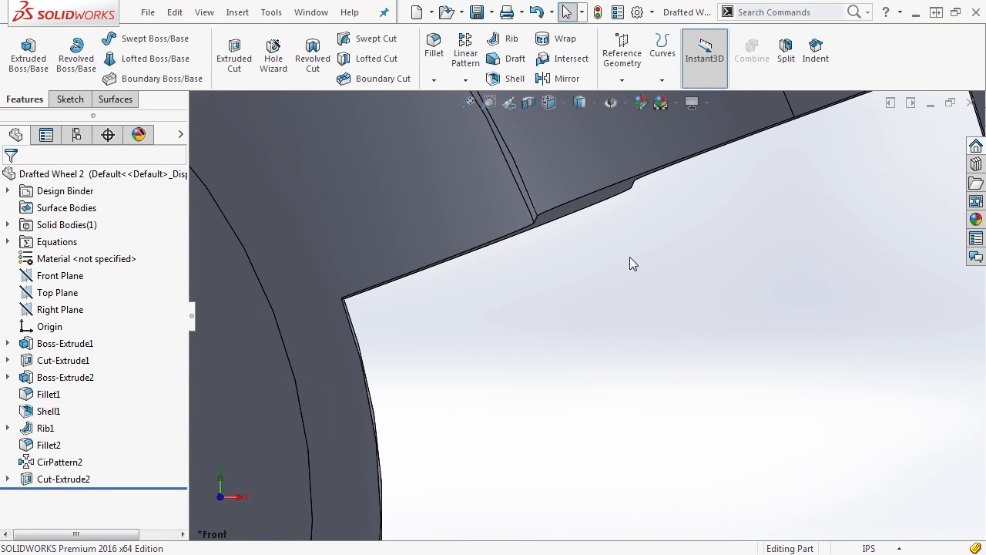
pyautogui.click(582, 205)
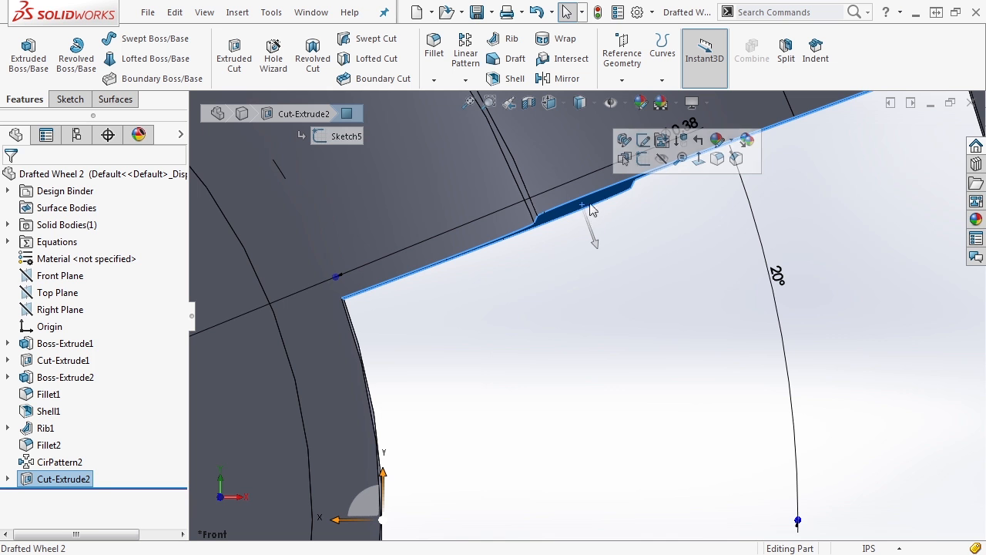
pyautogui.press('Escape')
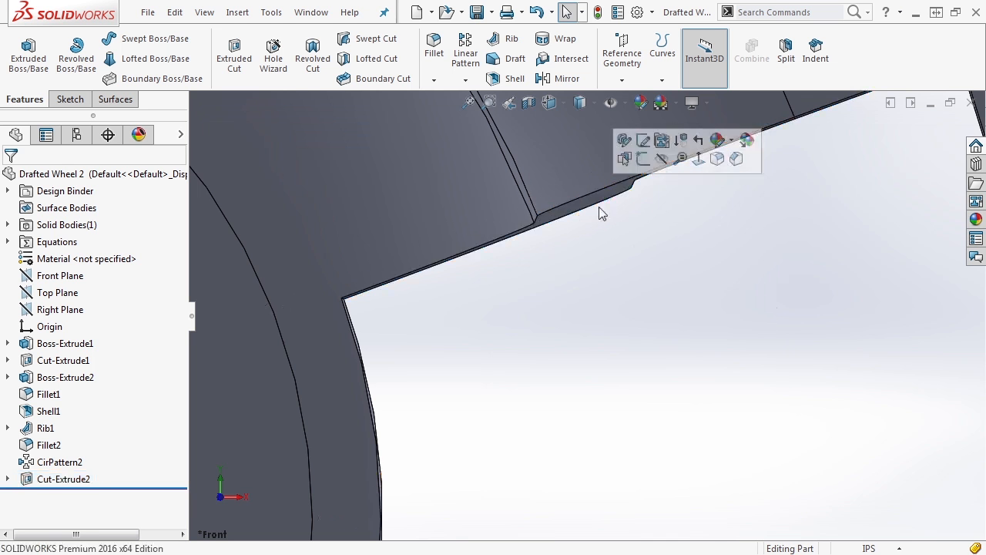
pyautogui.click(562, 105)
pyautogui.click(609, 167)
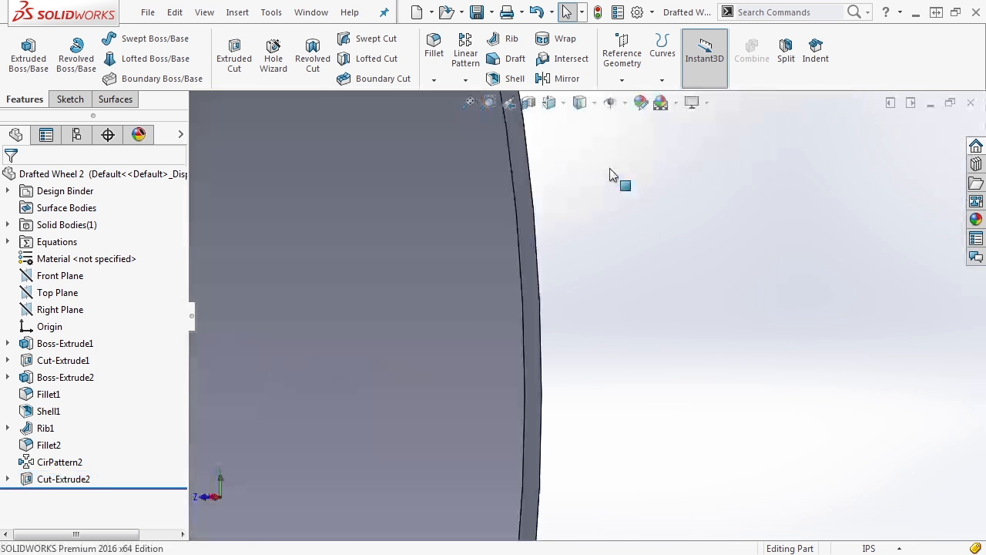
pyautogui.scroll(-5, 476, 287)
pyautogui.scroll(-6, 476, 287)
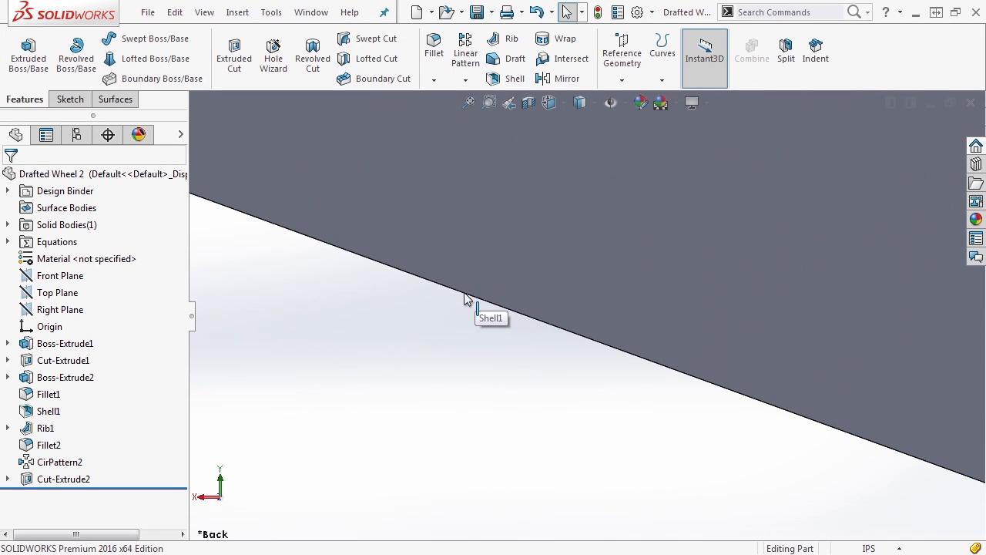
pyautogui.scroll(3, 526, 326)
pyautogui.scroll(8, 560, 401)
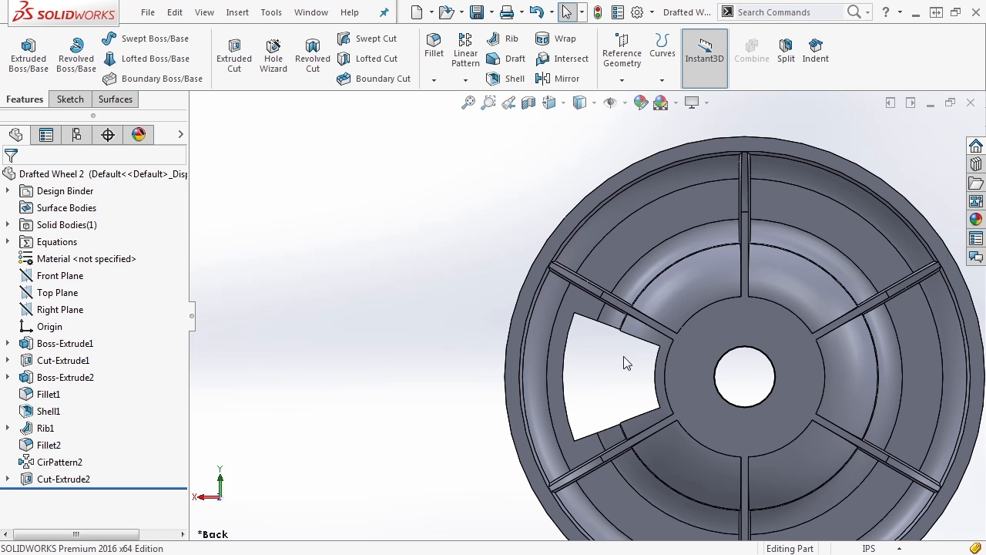
# Start a 0.05 in fillet on the four corner edges of the window cut.
pyautogui.moveTo(623, 355); pyautogui.dragTo(638, 176, button='middle')
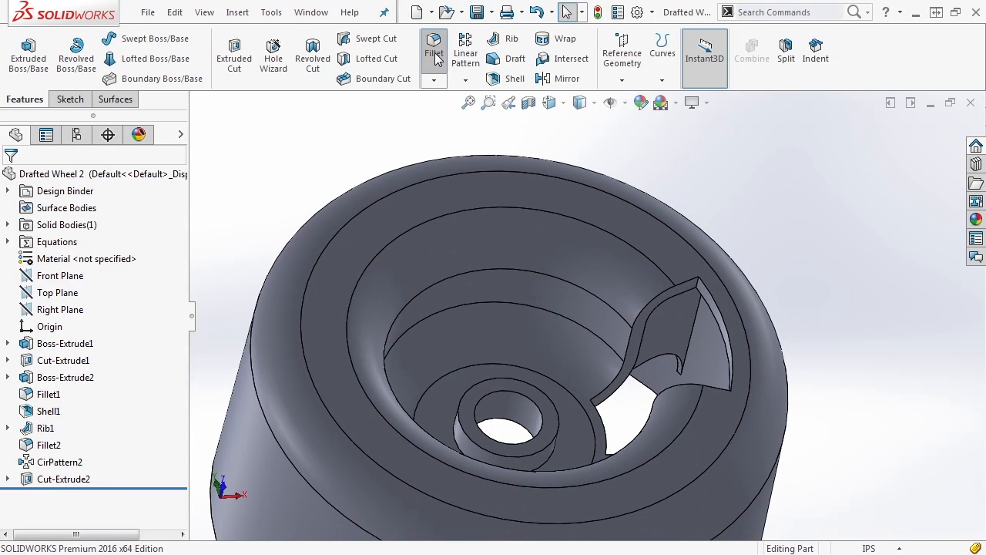
pyautogui.click(434, 48)
pyautogui.write('0.05')
pyautogui.press('Return')
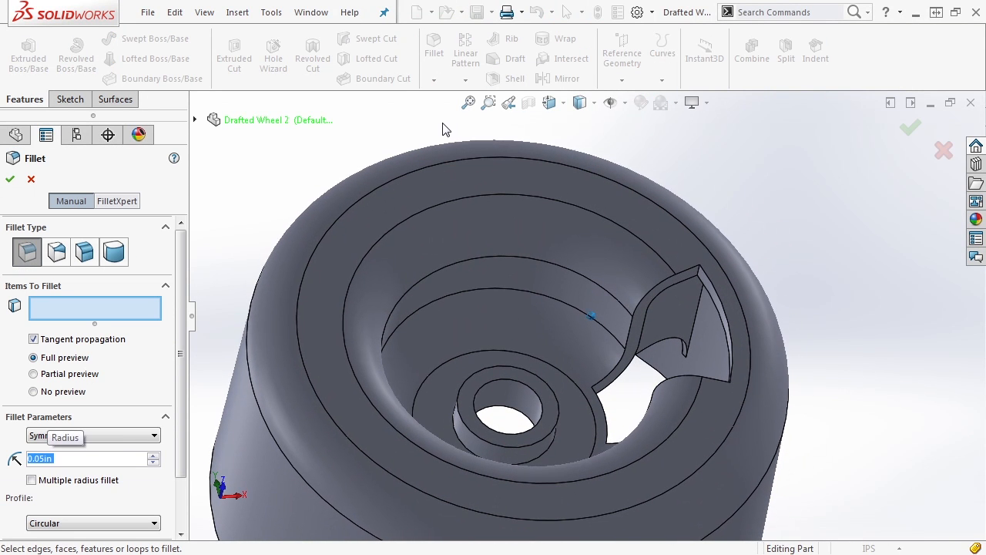
pyautogui.click(714, 279)
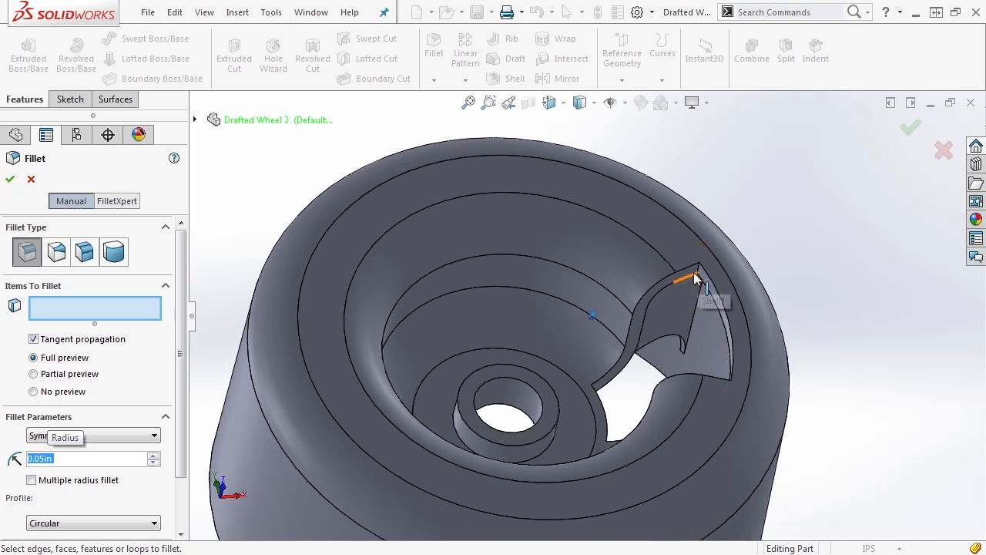
pyautogui.scroll(-5, 662, 278)
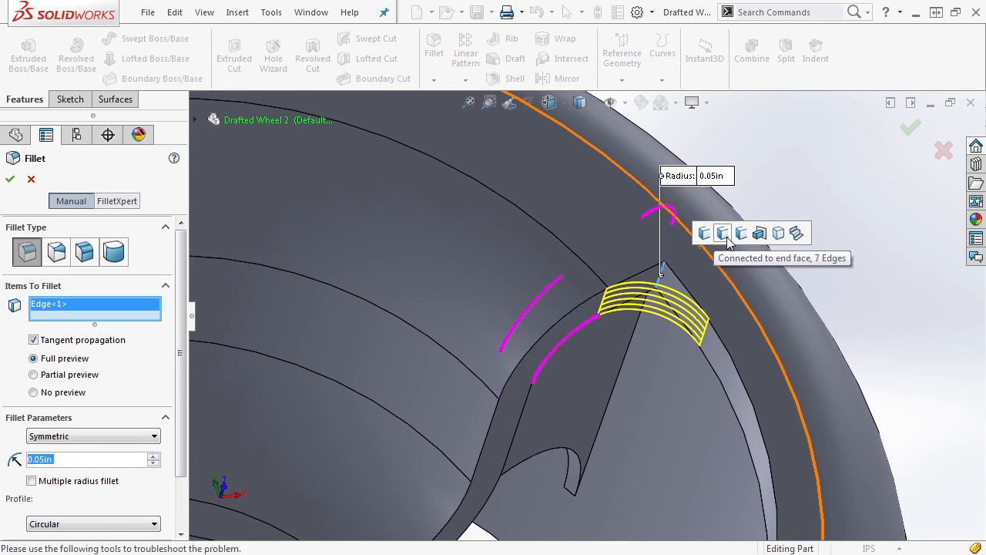
pyautogui.click(746, 236)
pyautogui.scroll(5, 777, 292)
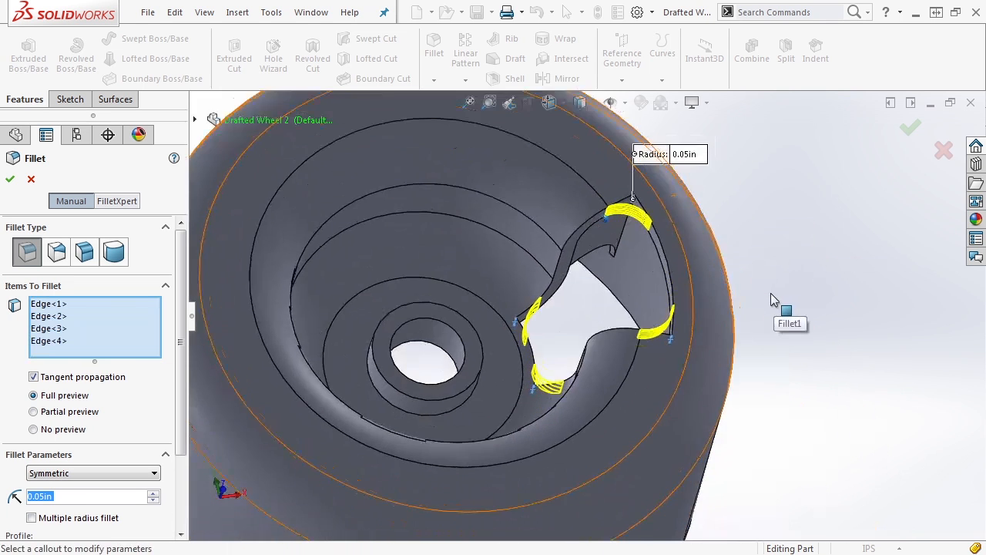
# Set the window corner fillet's radius to 0.03 in and accept the fillet.
pyautogui.moveTo(769, 288); pyautogui.dragTo(795, 236, button='middle')
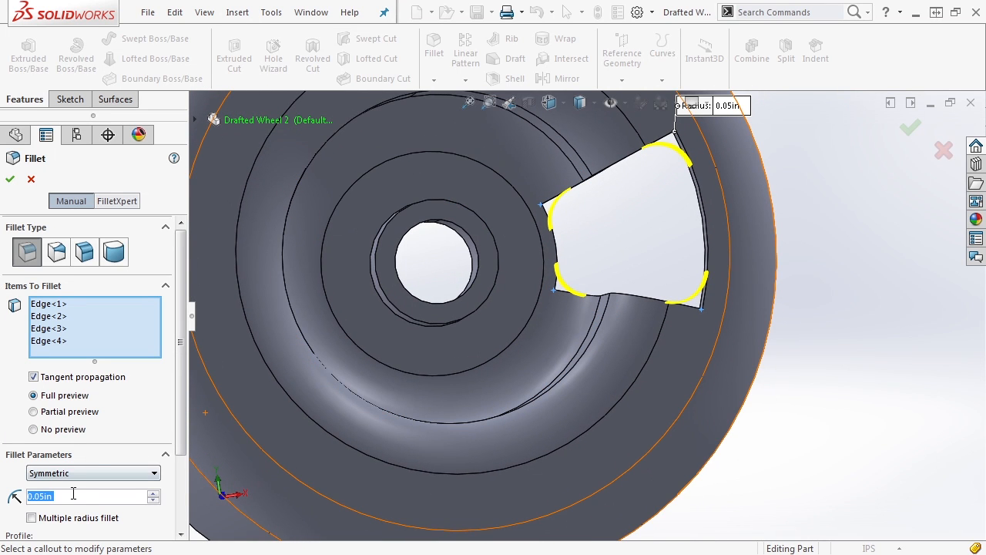
pyautogui.write('0.03')
pyautogui.press('Return')
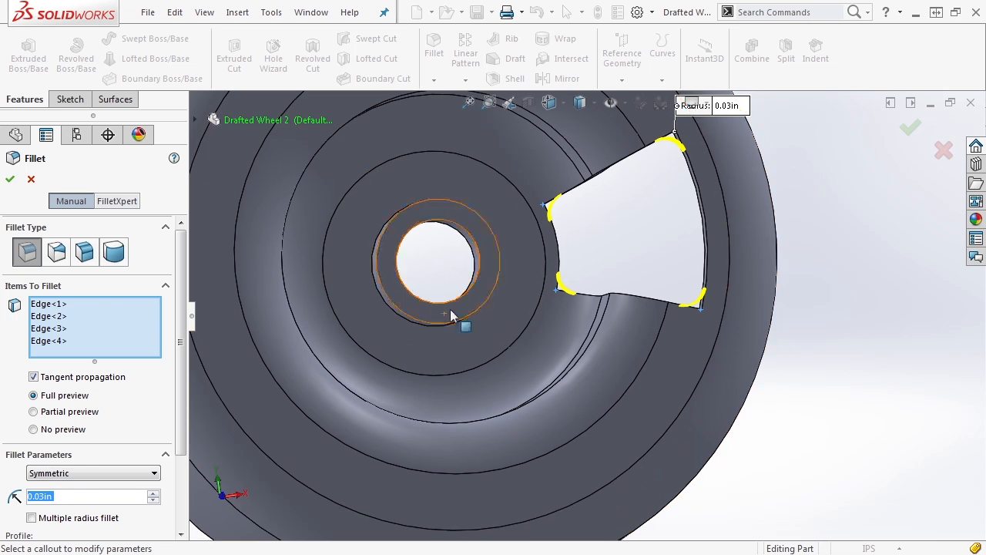
pyautogui.click(911, 129)
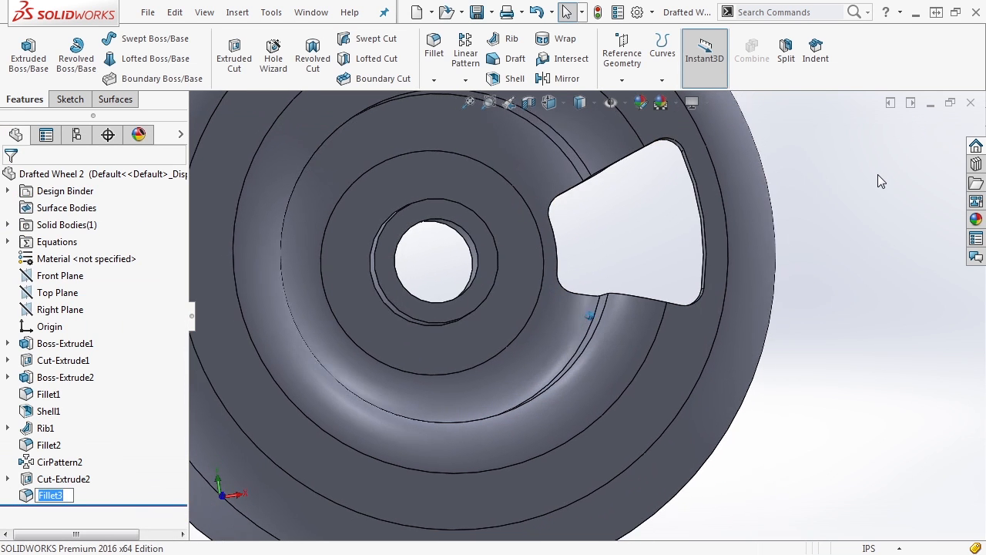
# Circular-pattern the window cut and its corner fillet about the hub bore's edge, with 6 equally spaced instances over 360 degrees.
pyautogui.scroll(2, 876, 175)
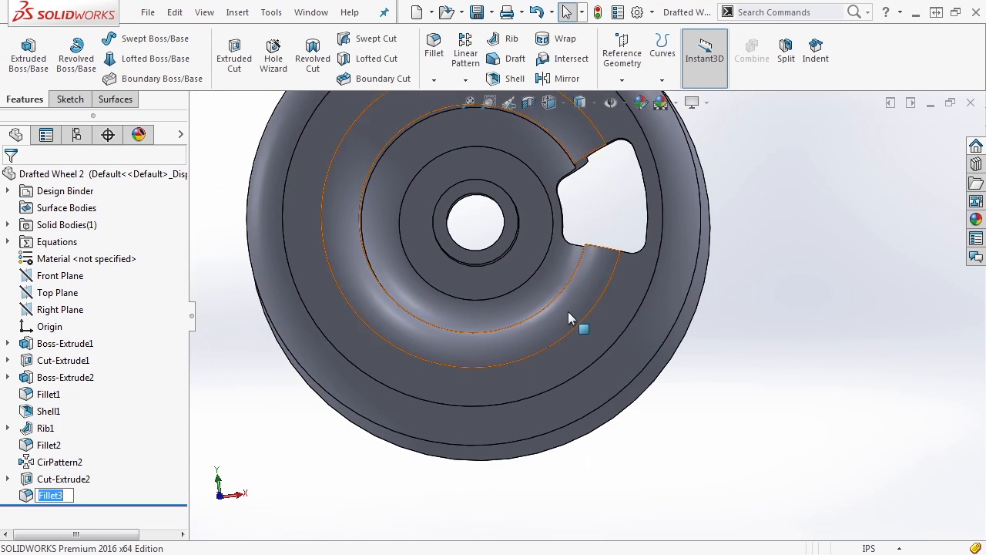
pyautogui.click(30, 479)
pyautogui.keyDown('ctrl'); pyautogui.click(31, 496); pyautogui.keyUp('ctrl')
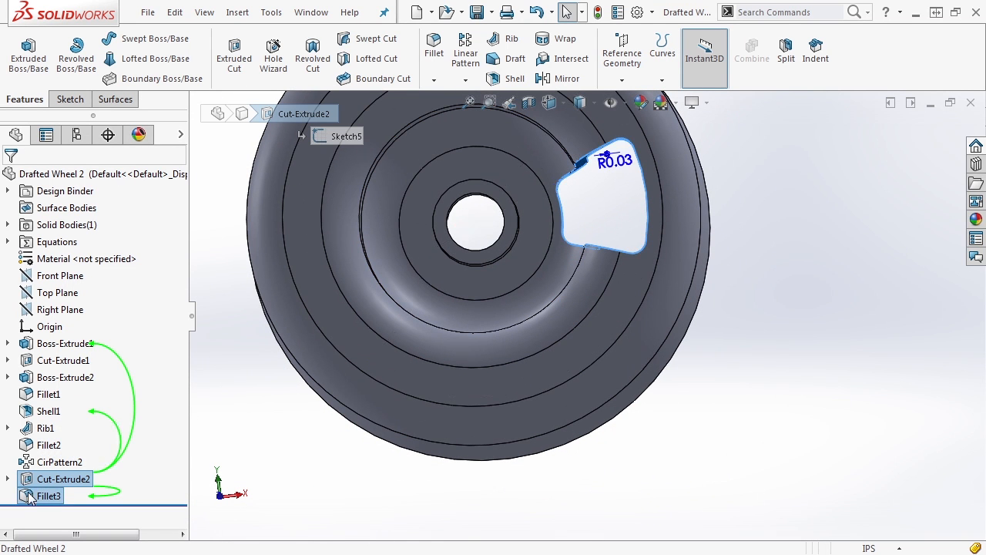
pyautogui.click(466, 80)
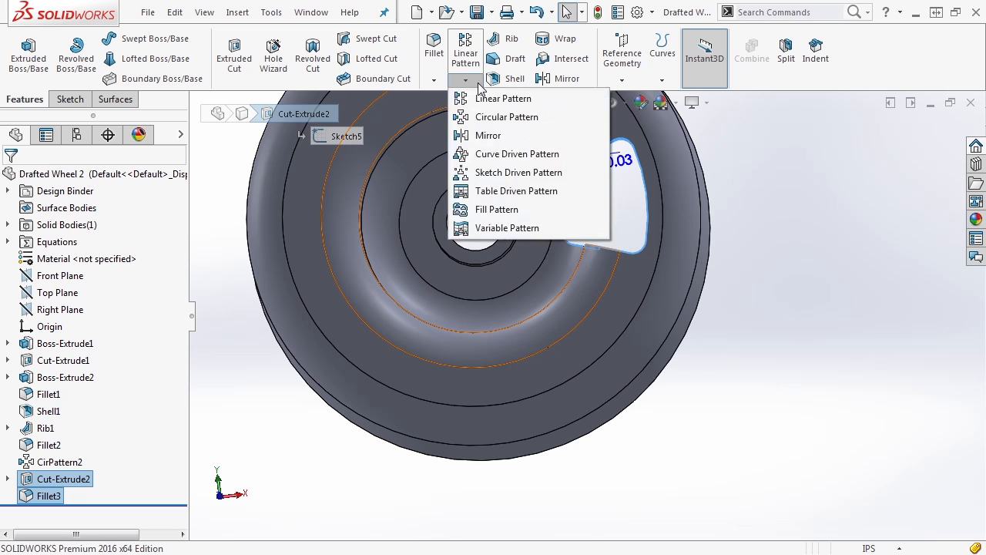
pyautogui.click(481, 117)
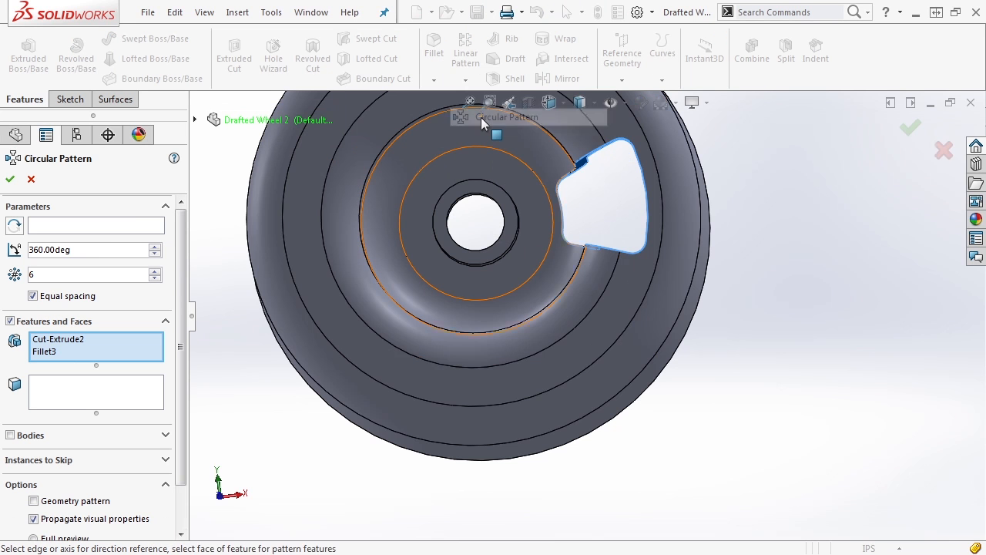
pyautogui.click(102, 228)
pyautogui.click(483, 199)
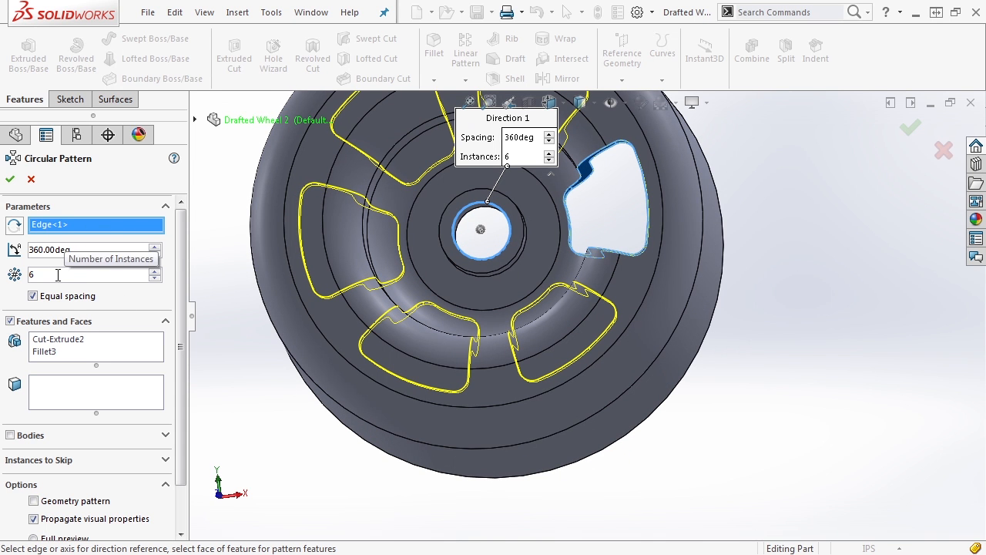
pyautogui.click(10, 179)
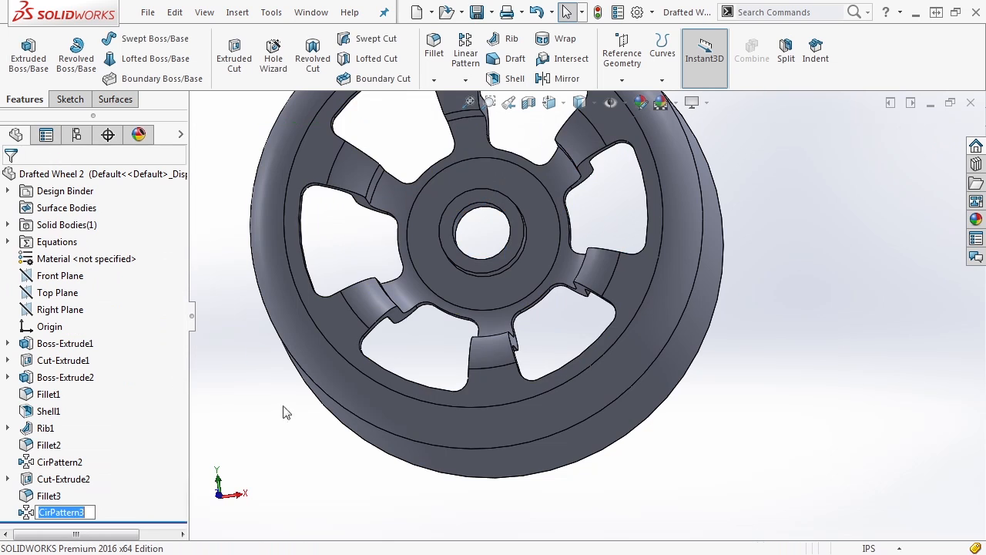
# Examine the patterned windows and ribs from the back and front of the wheel, ending in the isometric view.
pyautogui.hotkey('ctrl', '1')
pyautogui.hotkey('ctrl', '7')
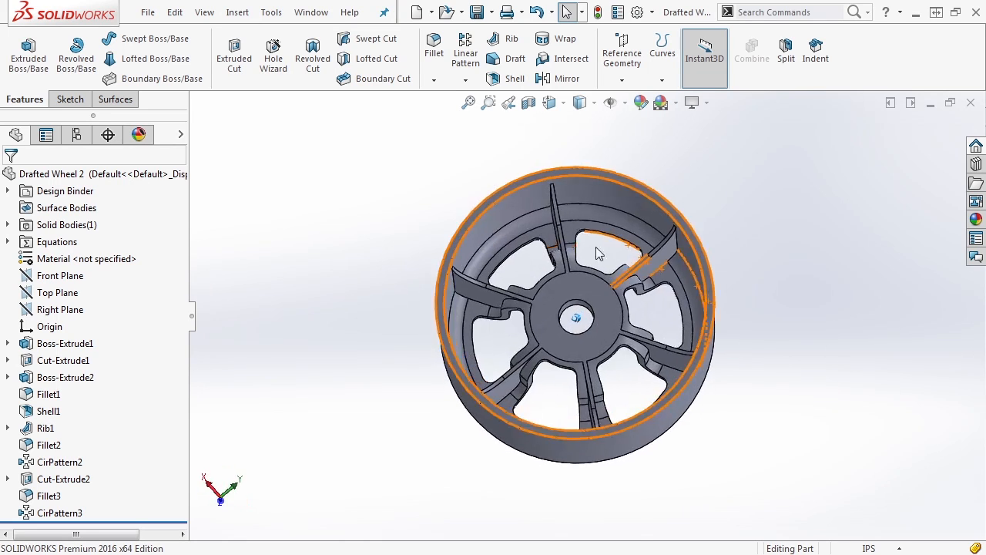
pyautogui.scroll(-4, 569, 255)
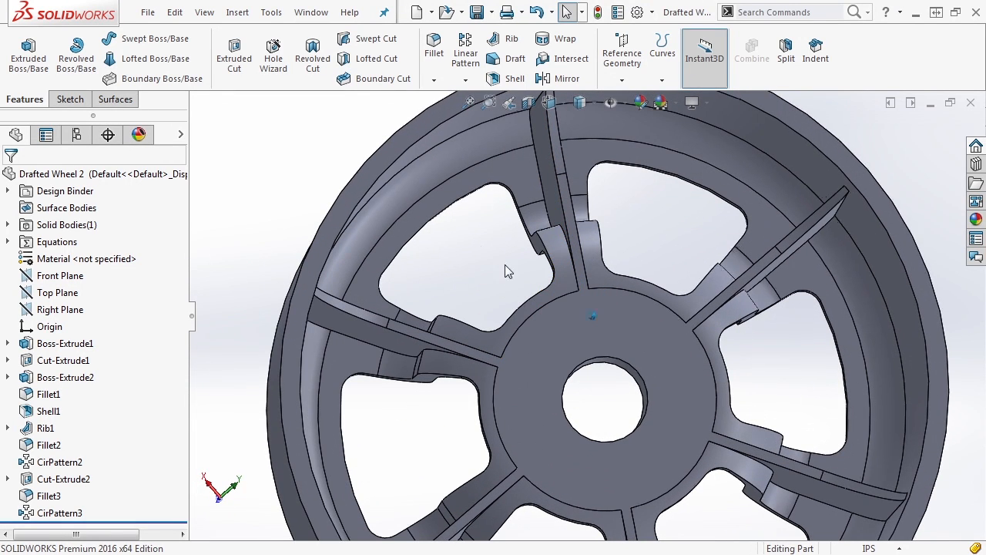
pyautogui.scroll(3, 501, 263)
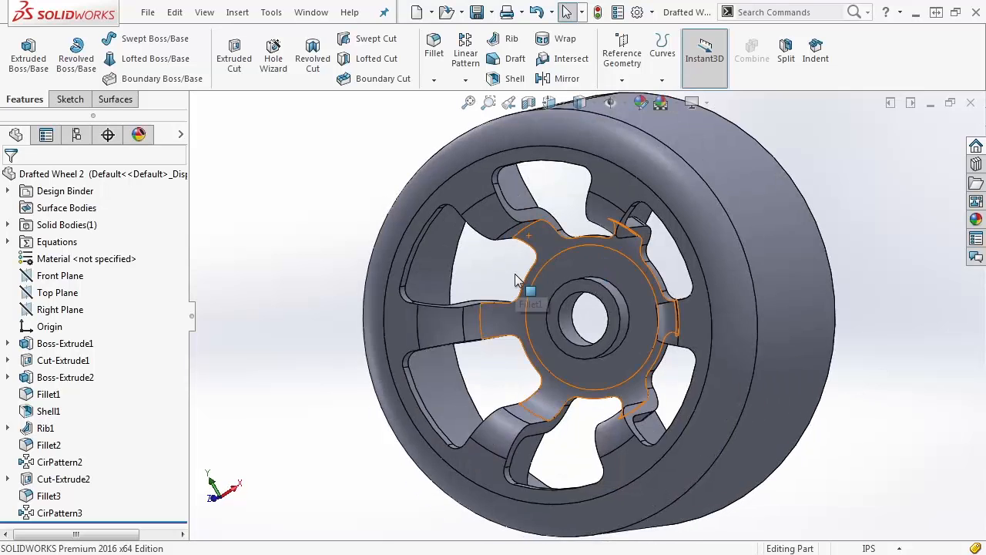
pyautogui.scroll(3, 515, 274)
pyautogui.hotkey('ctrl', '7')
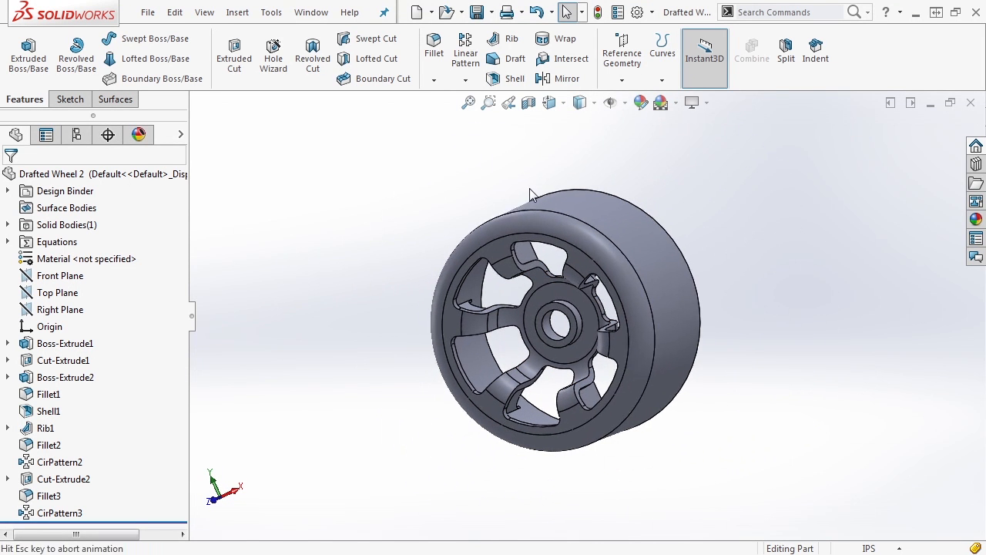
# Save the part under the new file name Drafted Wheel 3 in the Chapter 05 folder.
pyautogui.click(491, 11)
pyautogui.click(507, 50)
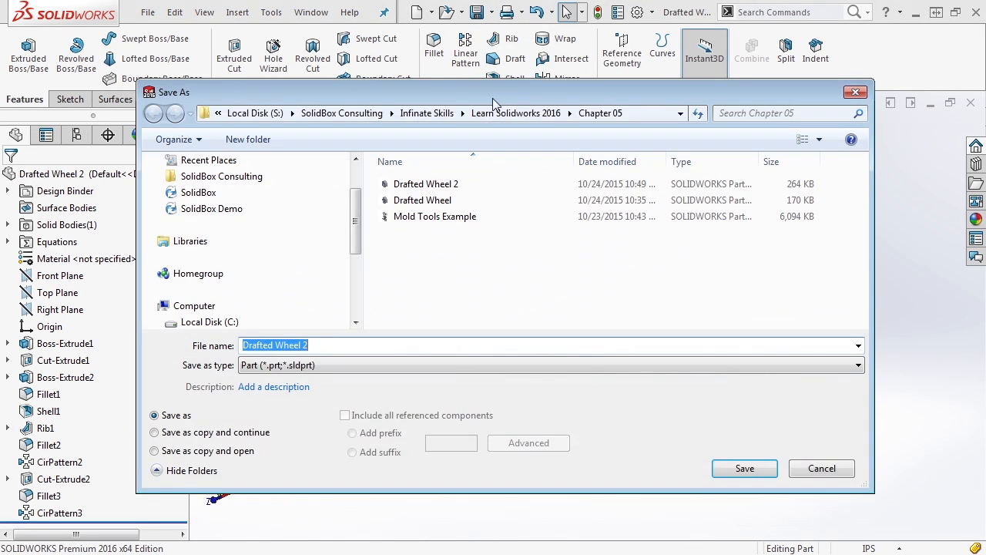
pyautogui.click(333, 345)
pyautogui.press('BackSpace')
pyautogui.write('3')
pyautogui.press('Return')
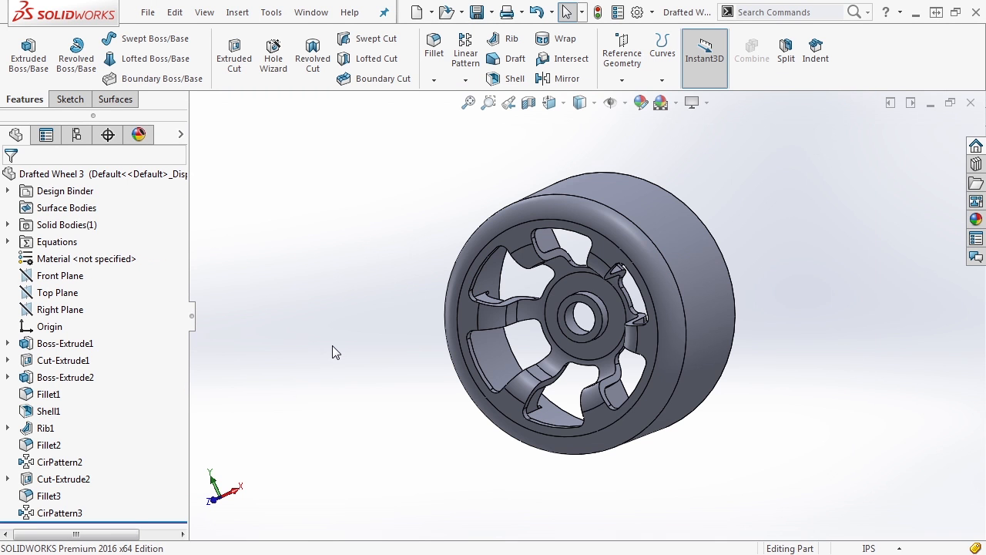